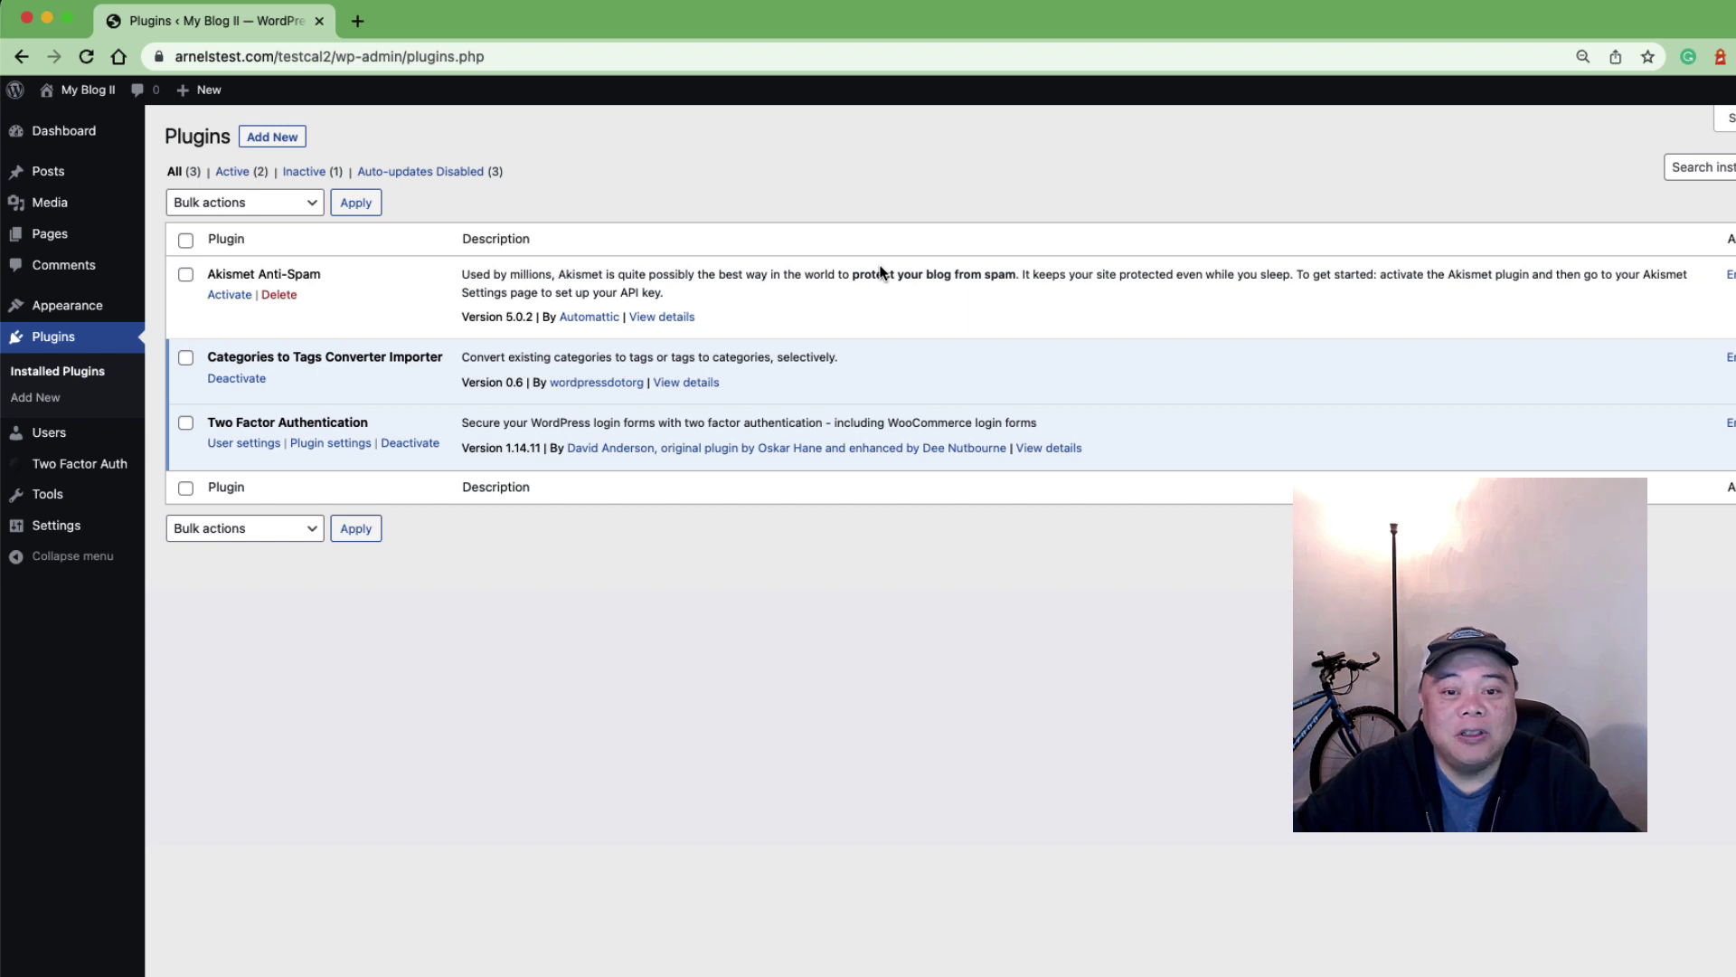
Check the Two Factor Authentication plugin details, then open your personal Two Factor Auth settings page.
click(1048, 448)
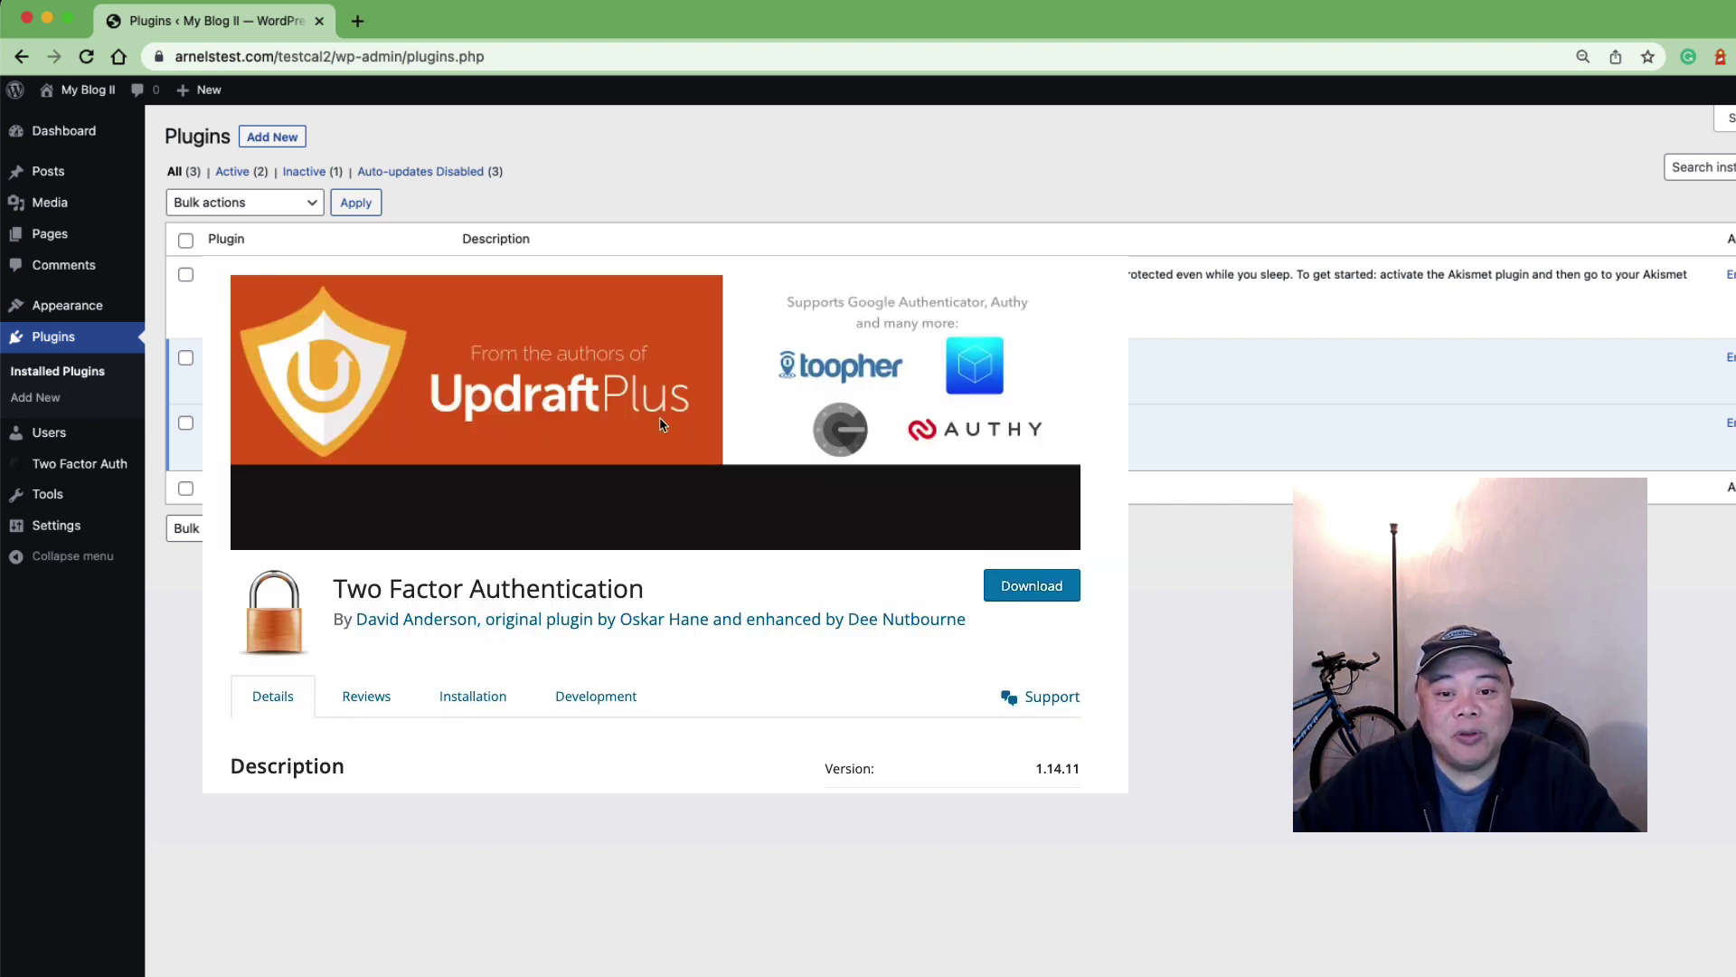
key(Escape)
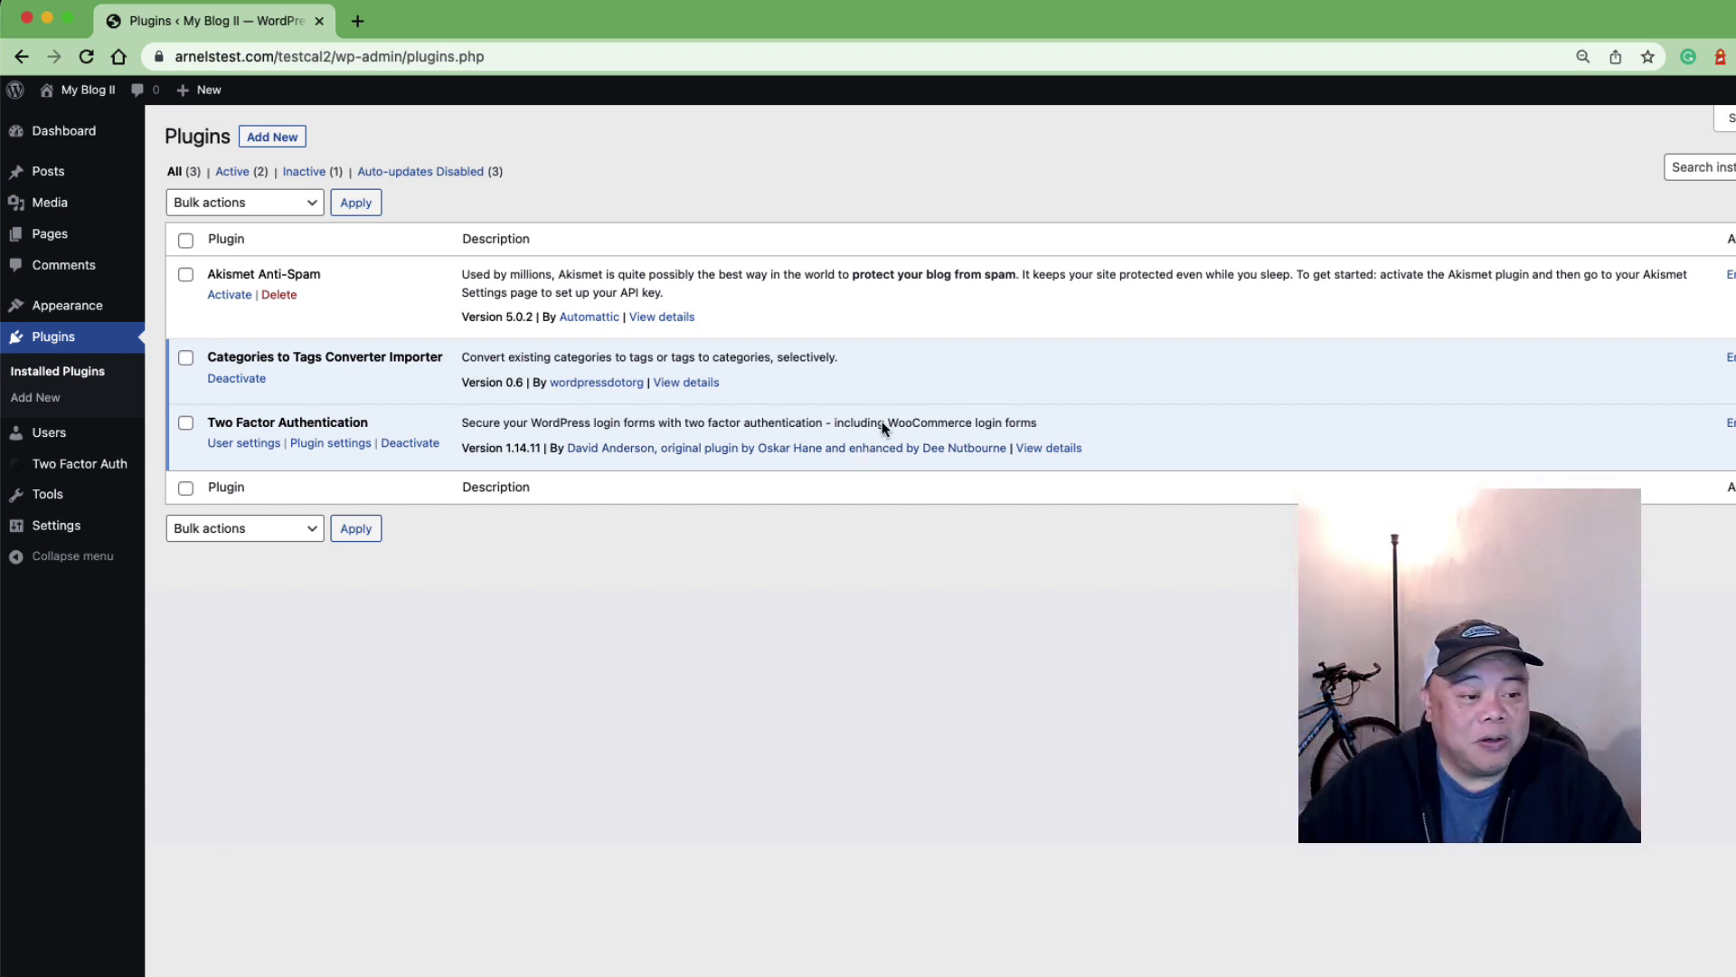
click(60, 133)
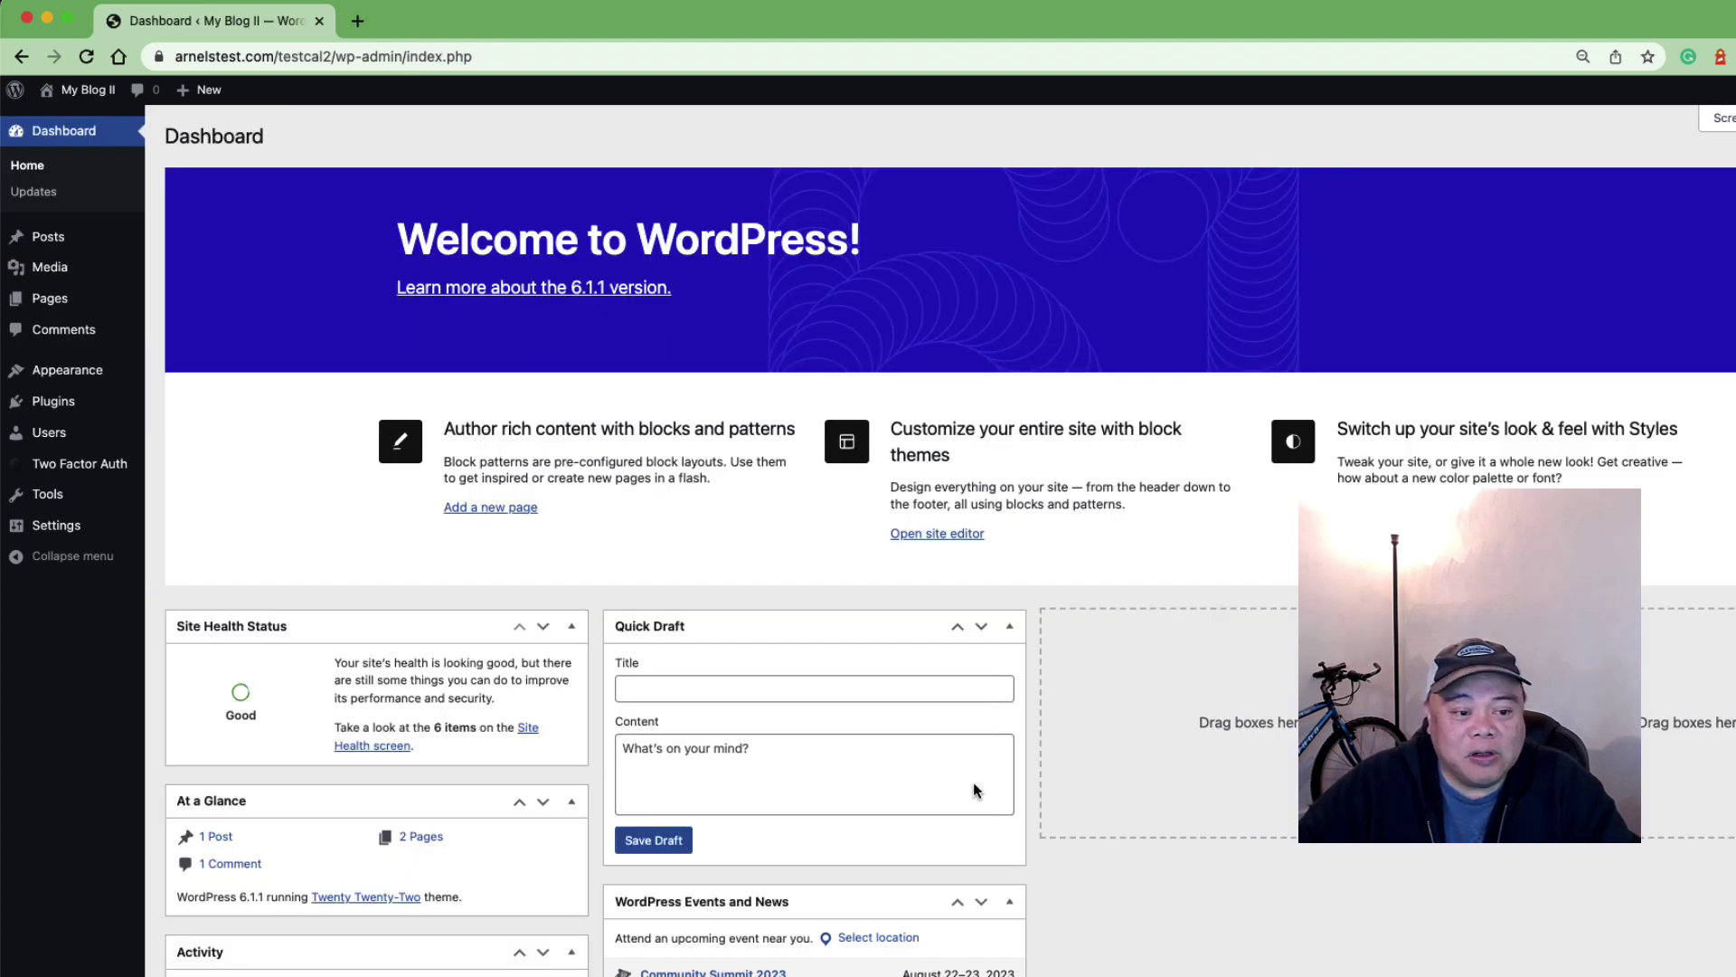
click(102, 472)
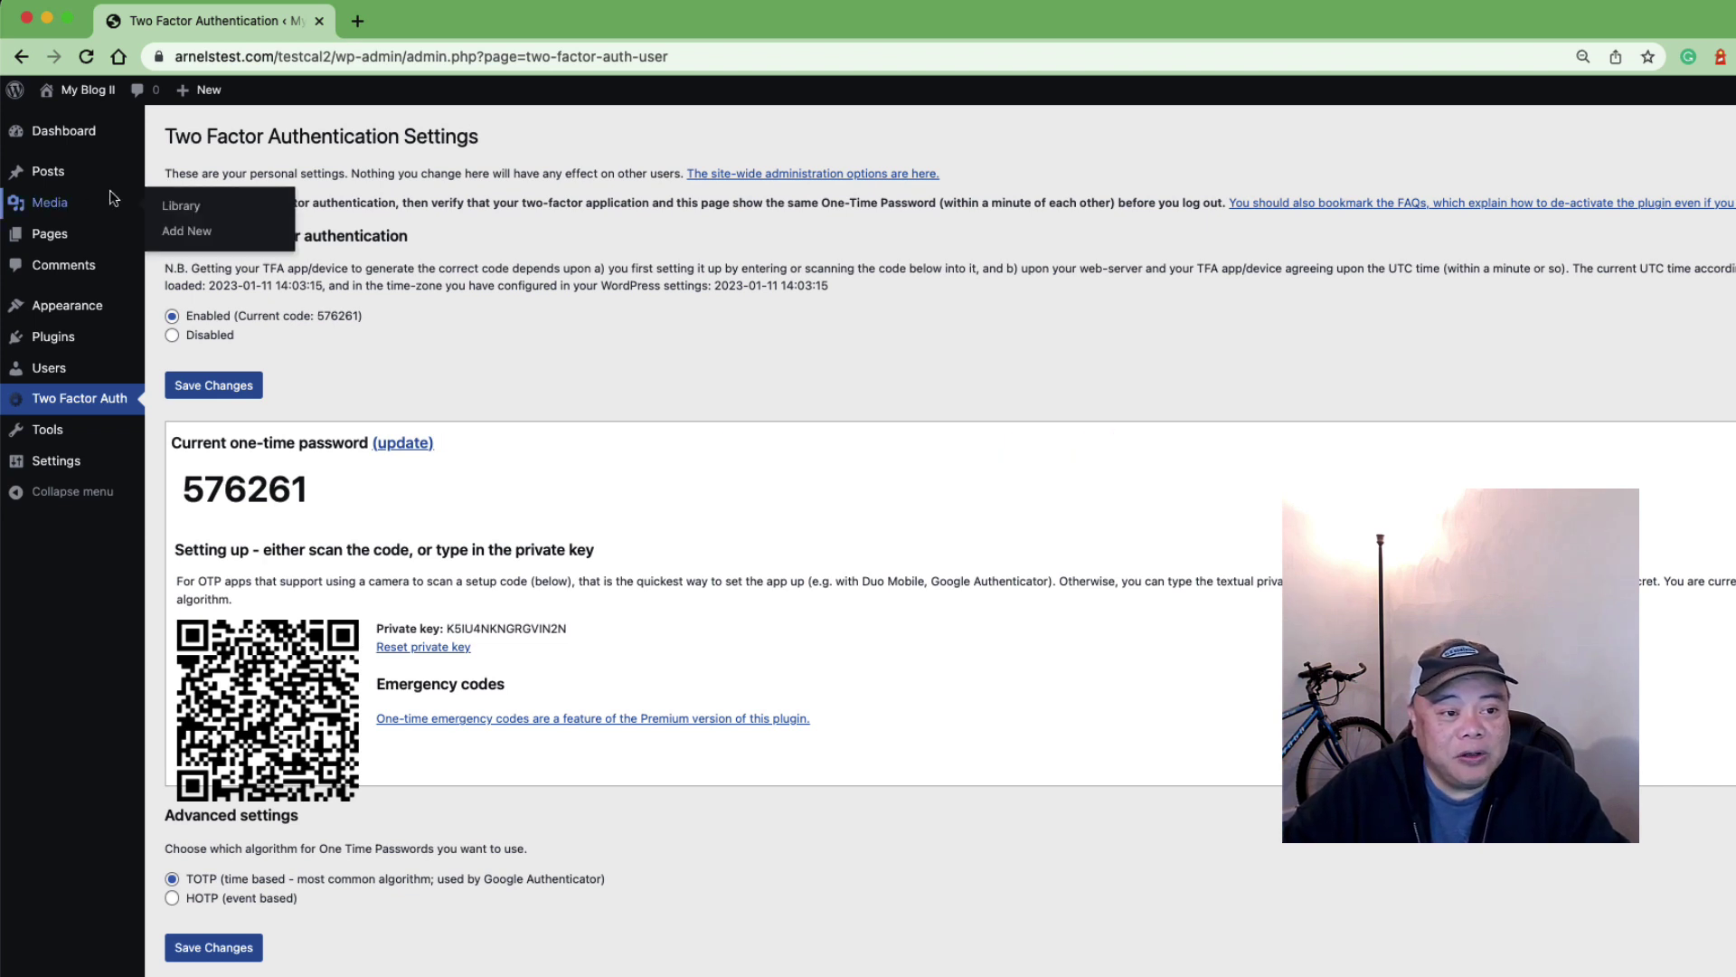
drag(167, 174, 583, 175)
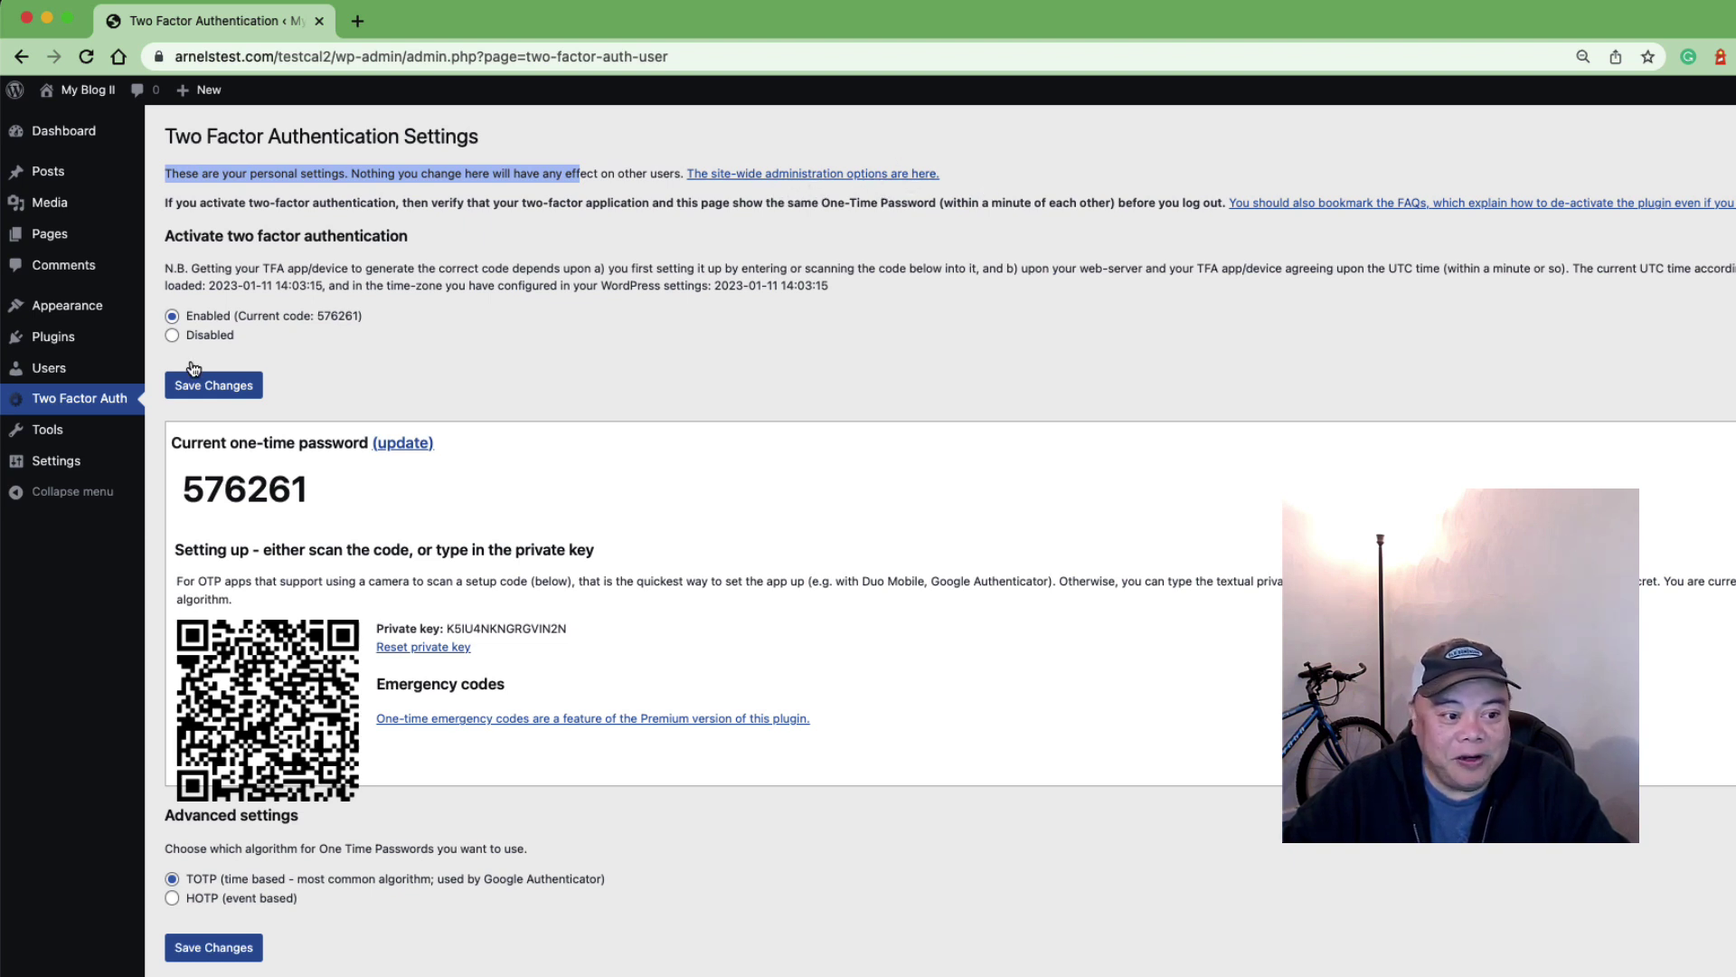
mouse_move(55, 467)
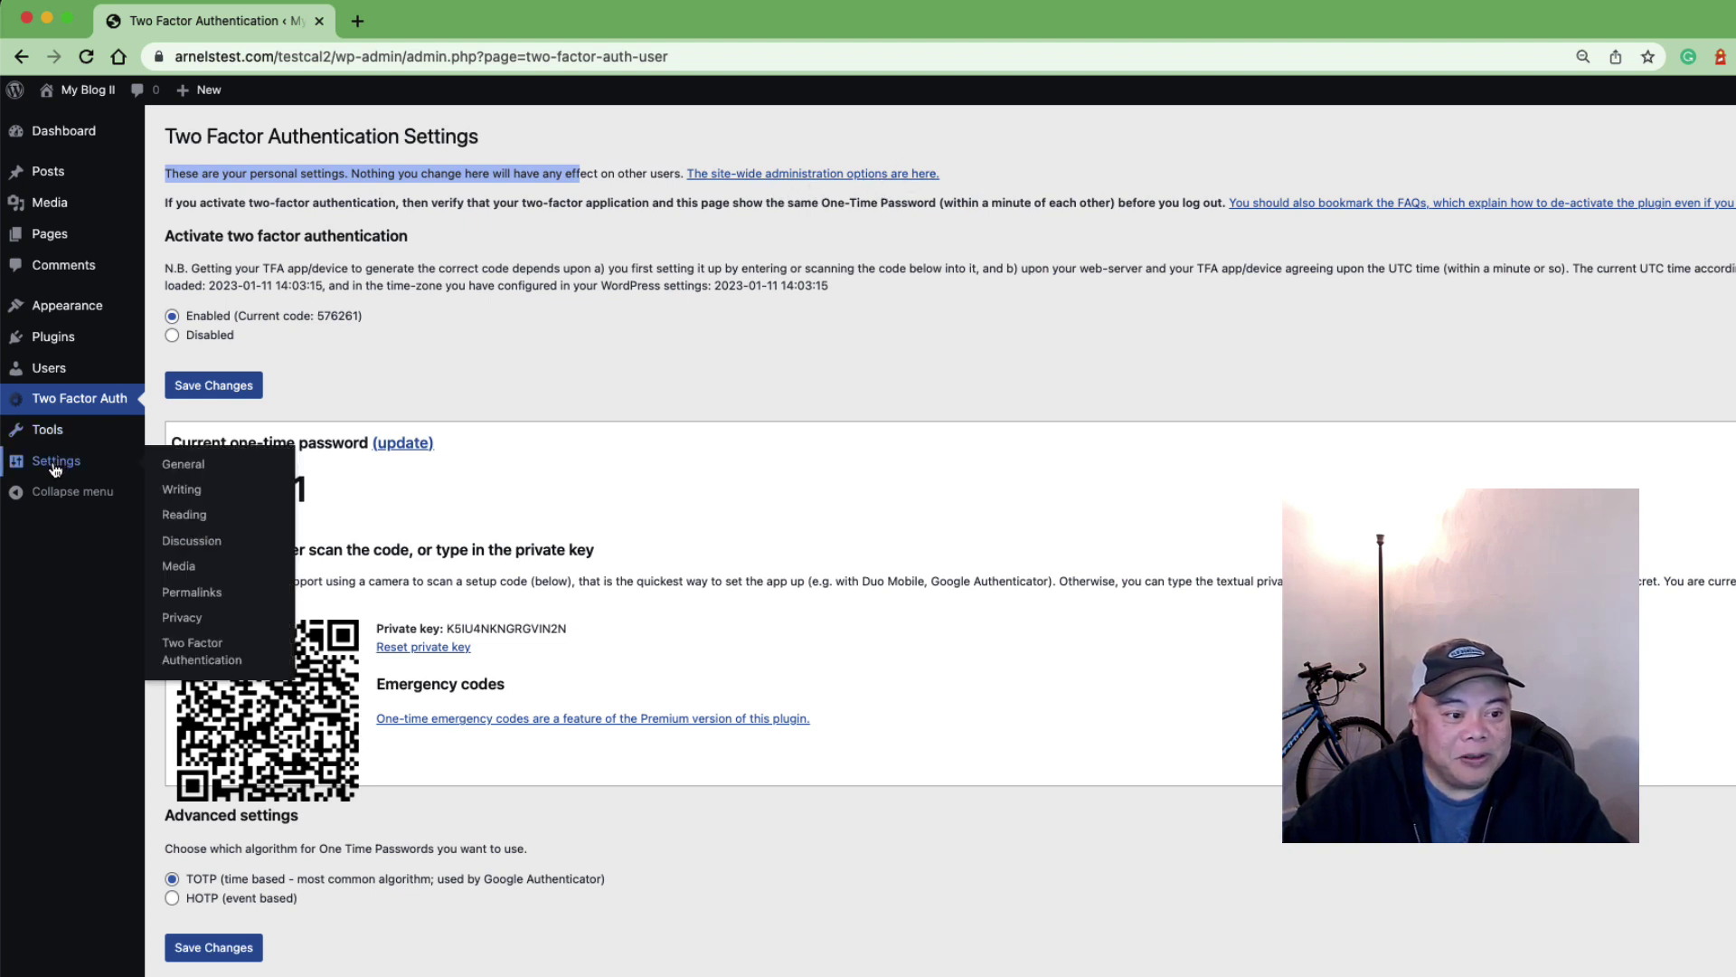
Open Settings > Two Factor Authentication and scroll through the site-wide admin options.
click(202, 660)
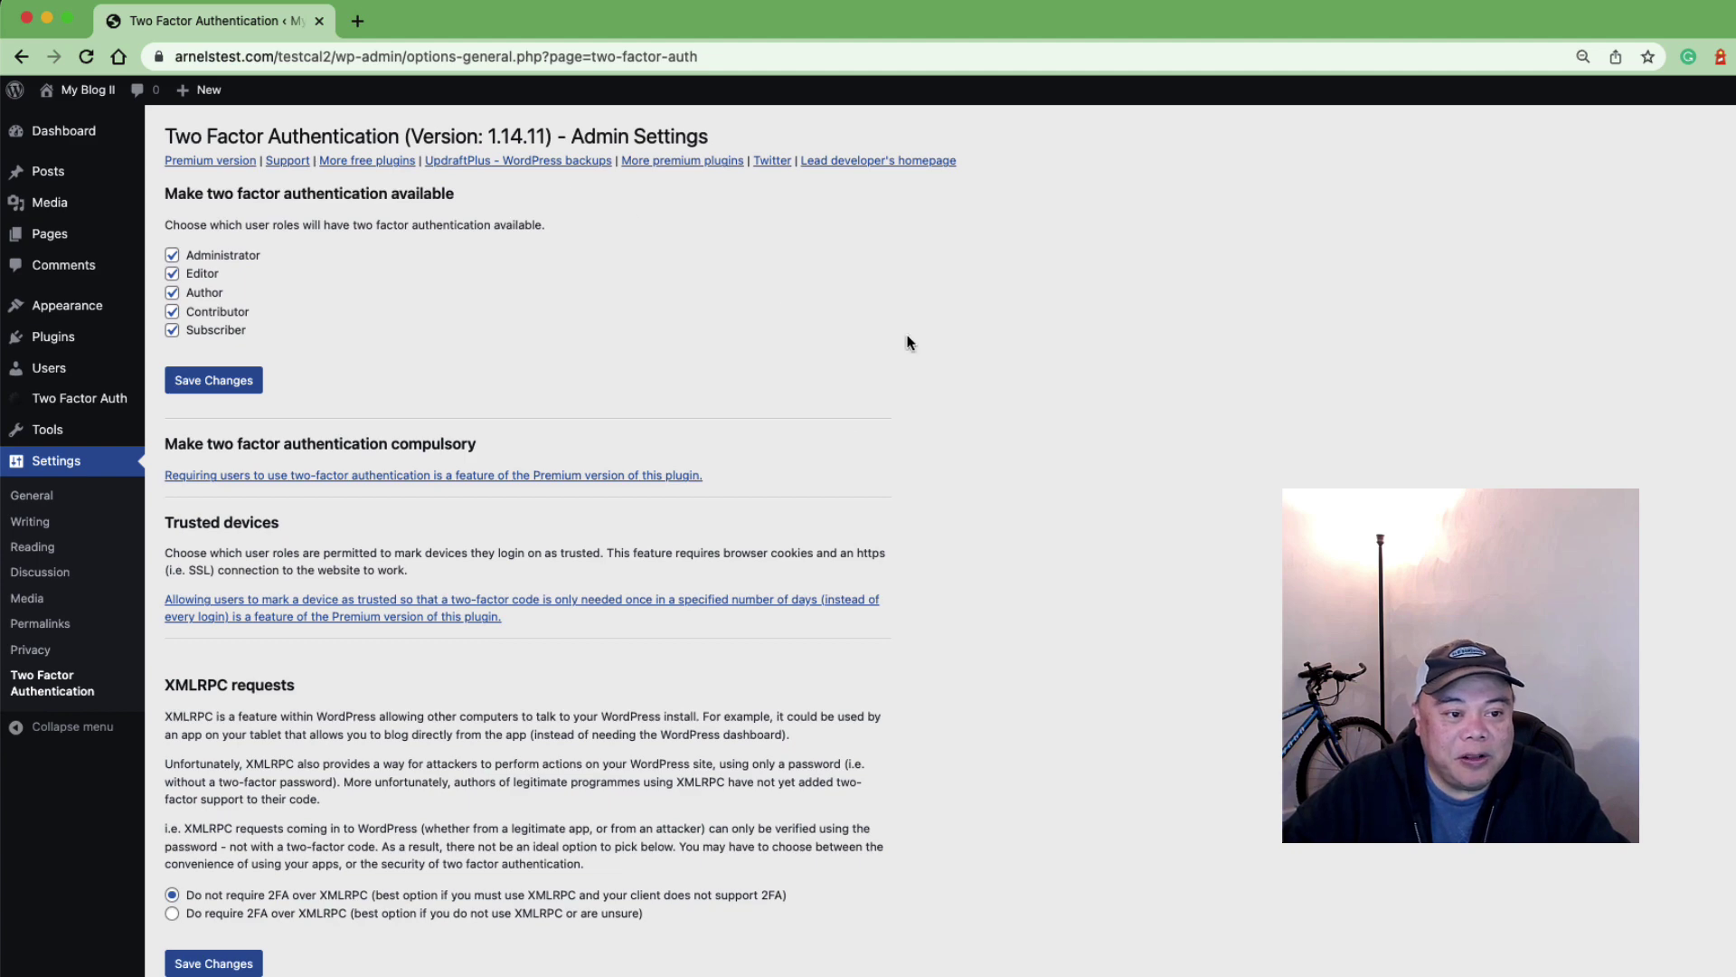
scroll(886, 380, down, 3)
scroll(908, 376, up, 3)
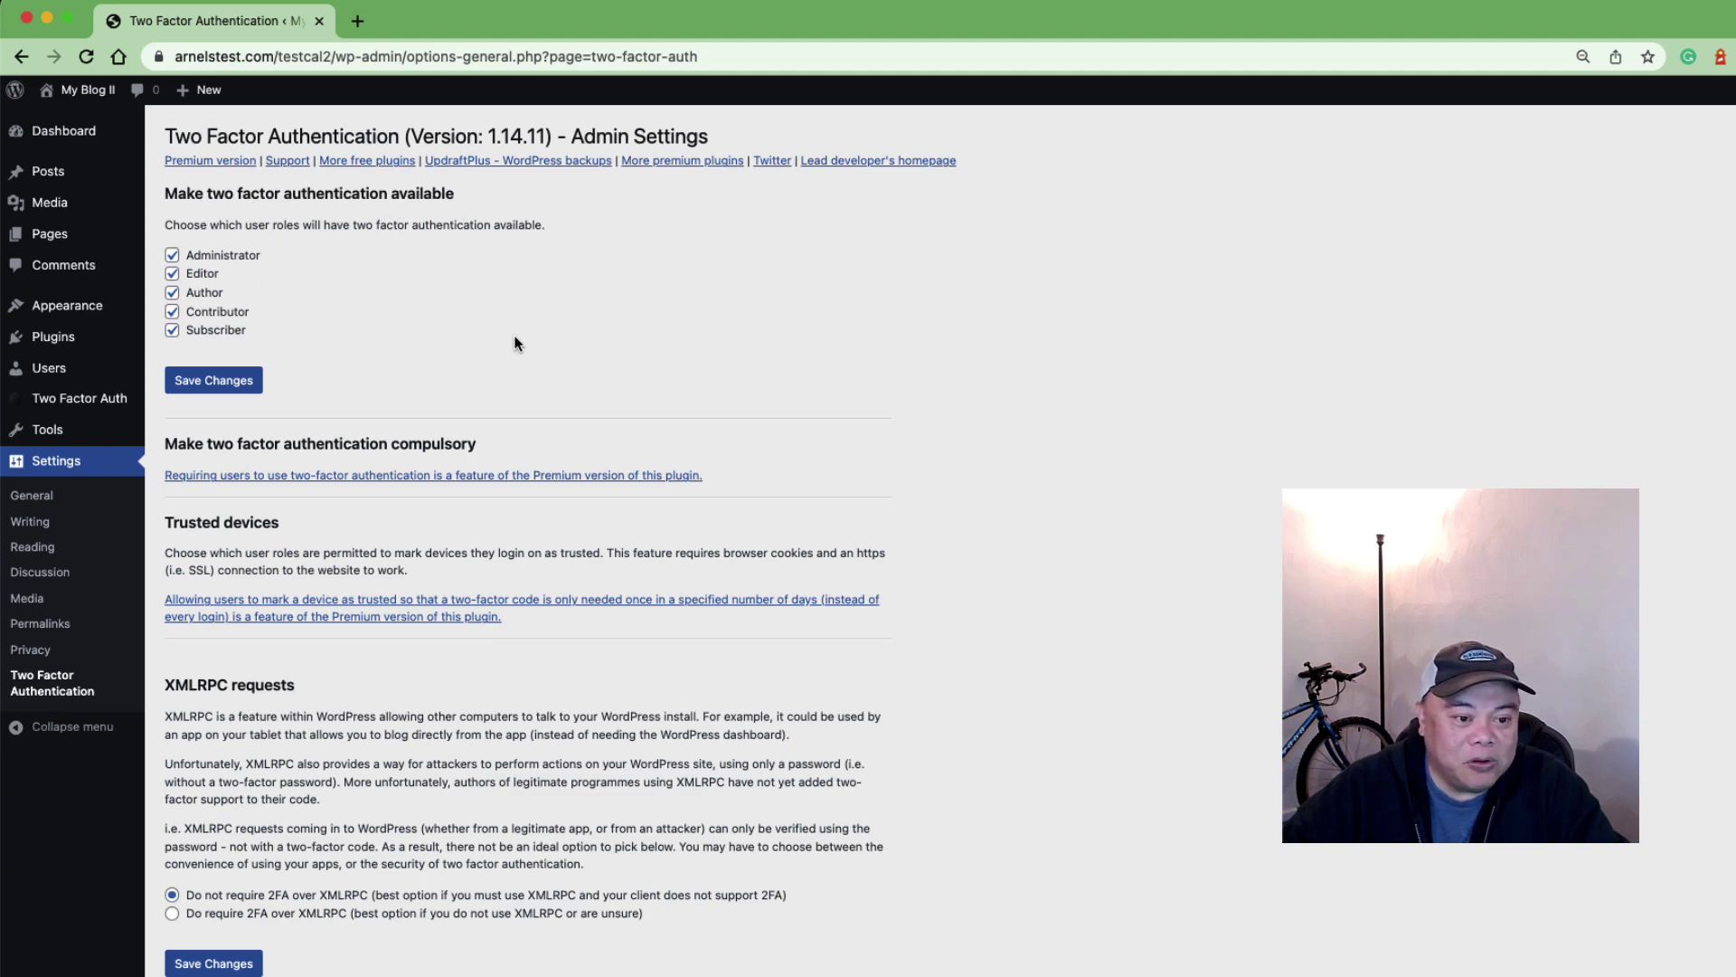
scroll(513, 345, down, 2)
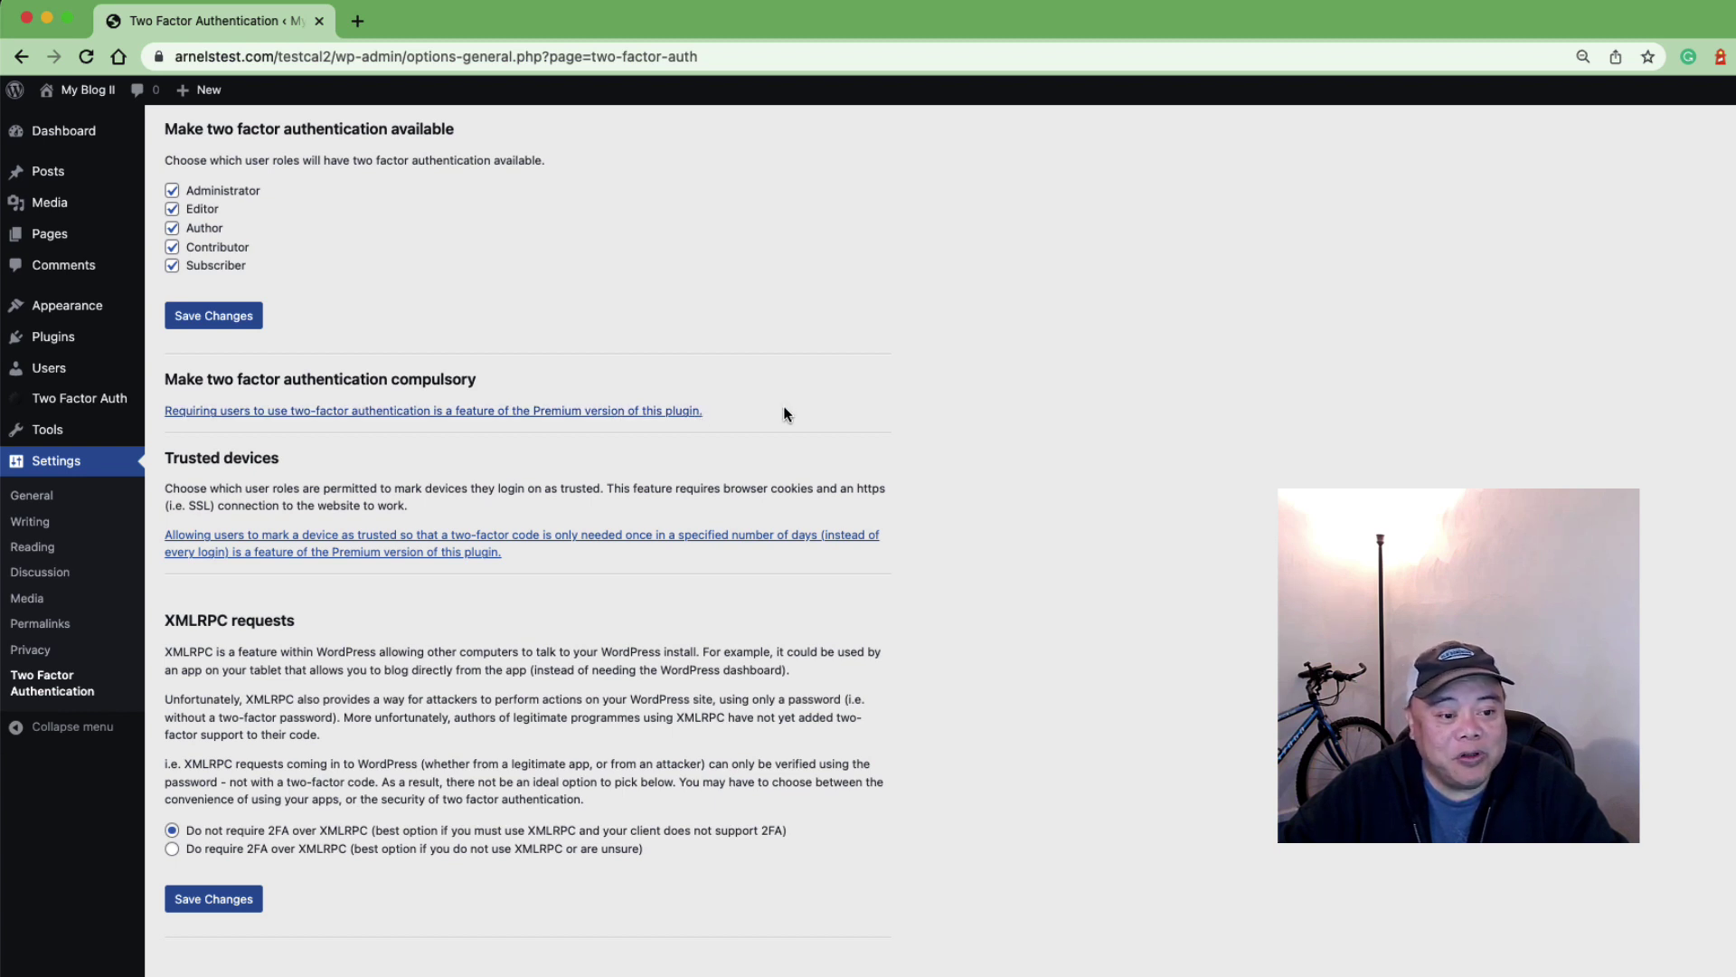
scroll(783, 407, down, 2)
scroll(354, 422, down, 1)
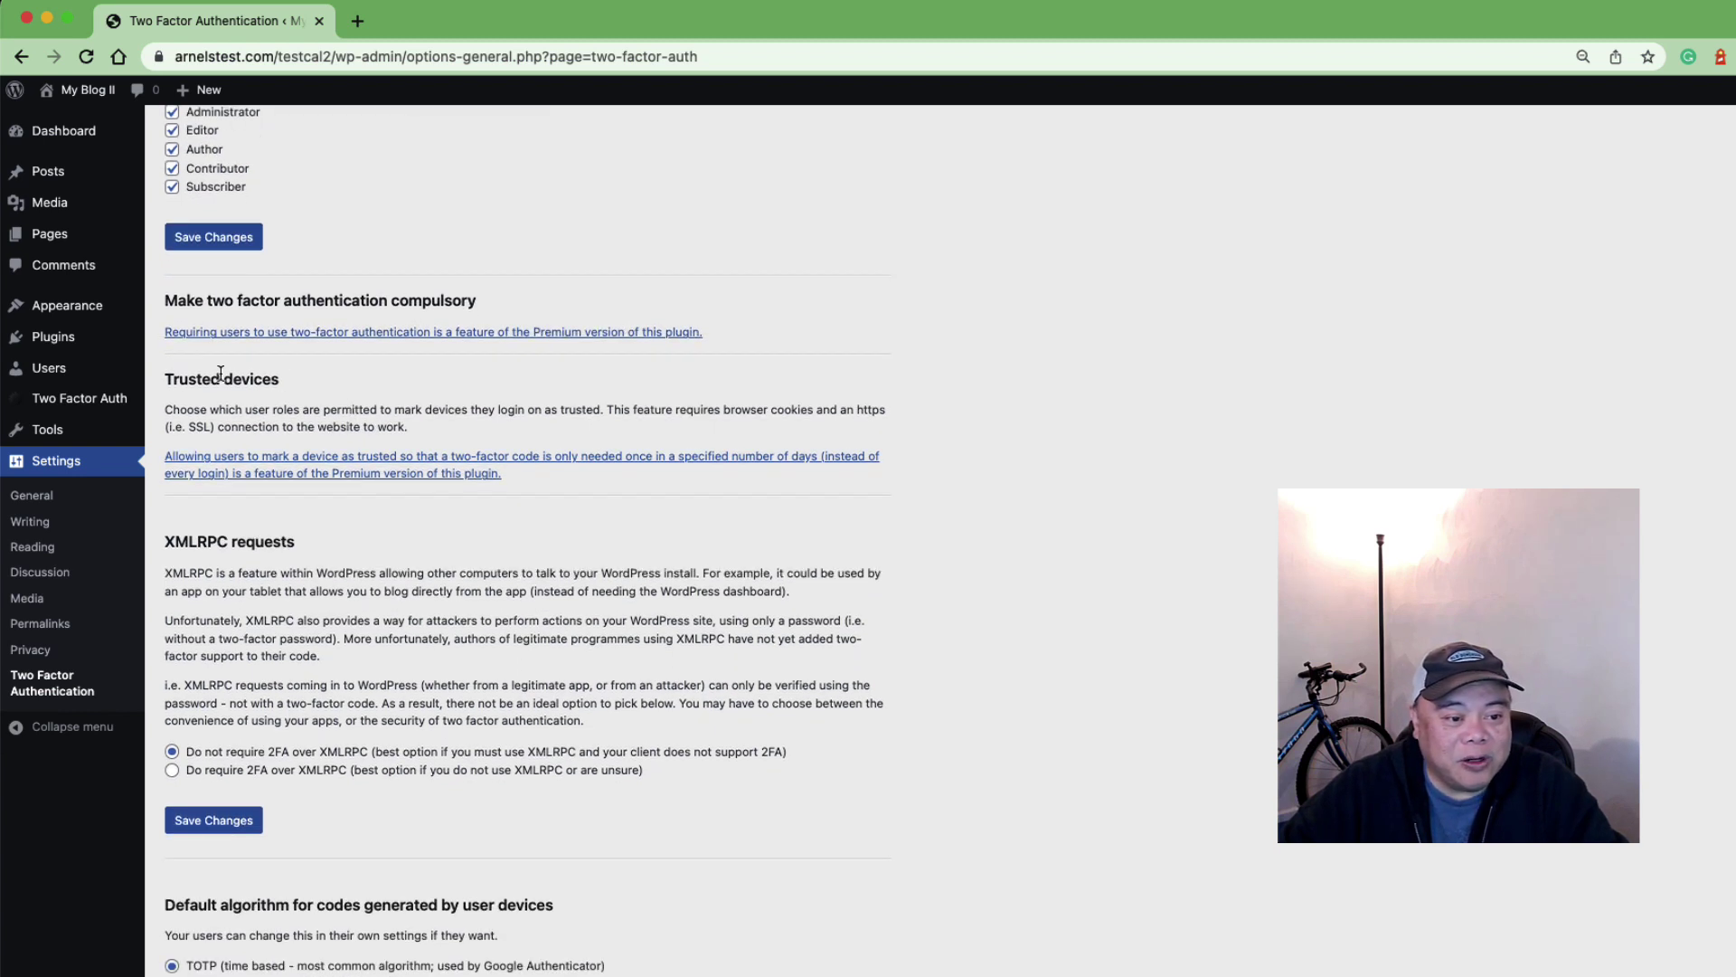
scroll(291, 385, down, 5)
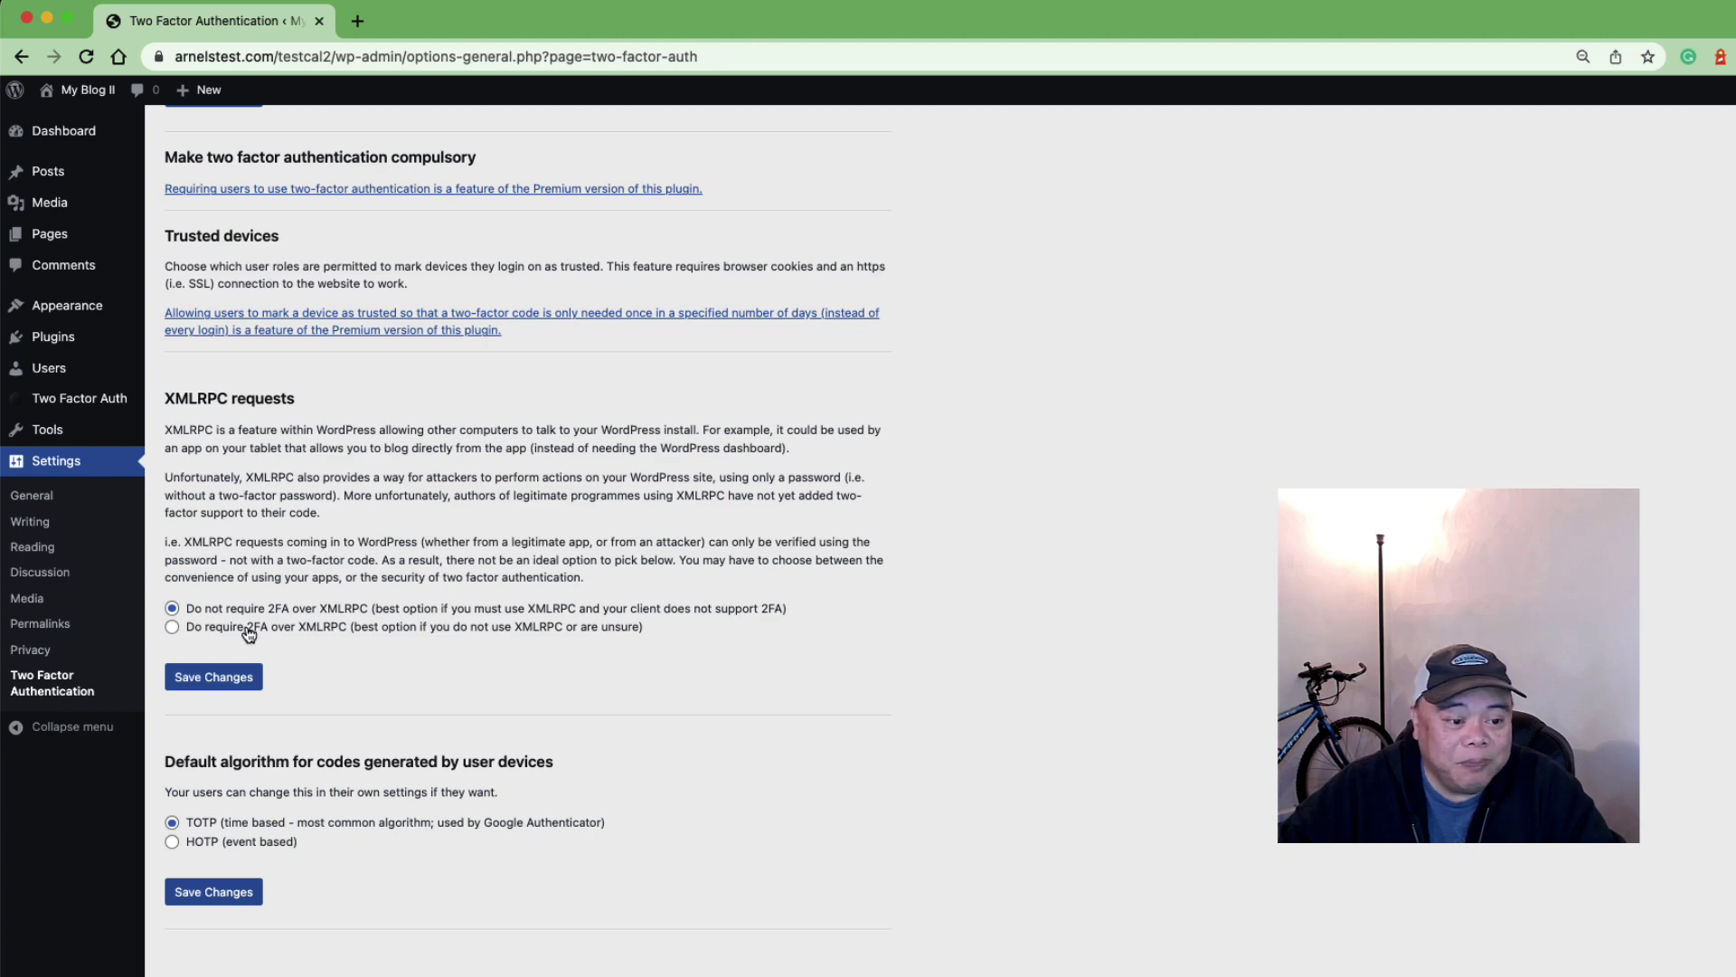
scroll(730, 512, down, 2)
scroll(650, 473, down, 5)
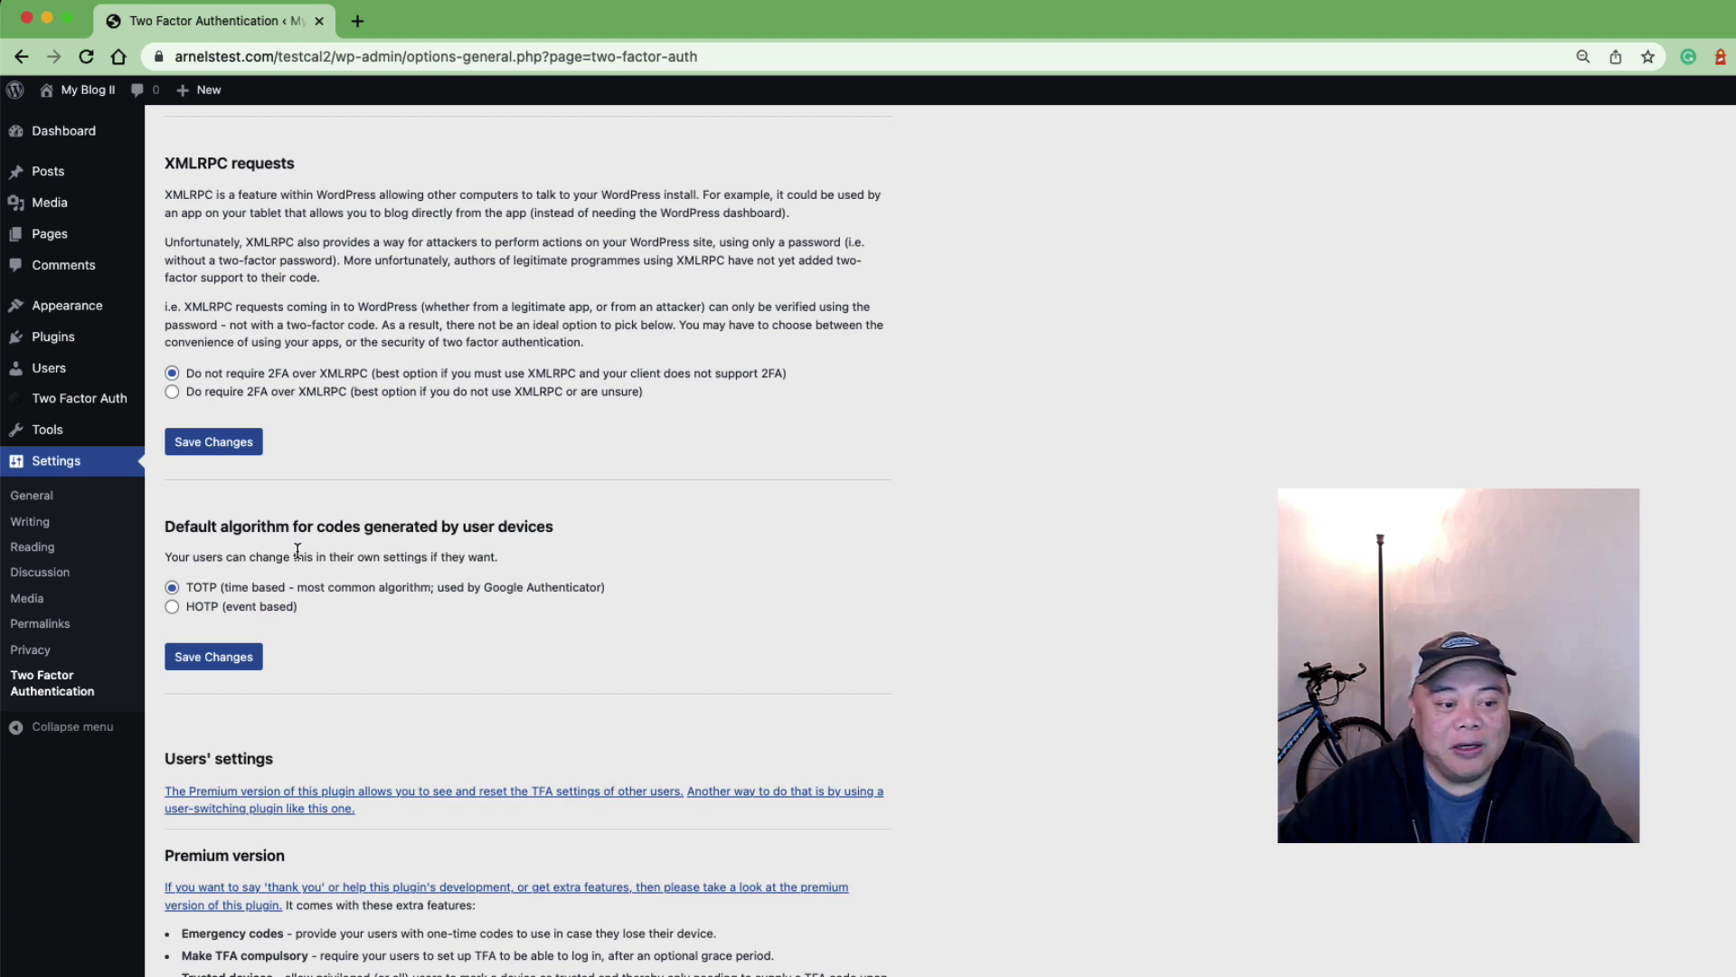
Try HOTP as the default algorithm, revert to TOTP, and review the site-wide settings.
click(191, 605)
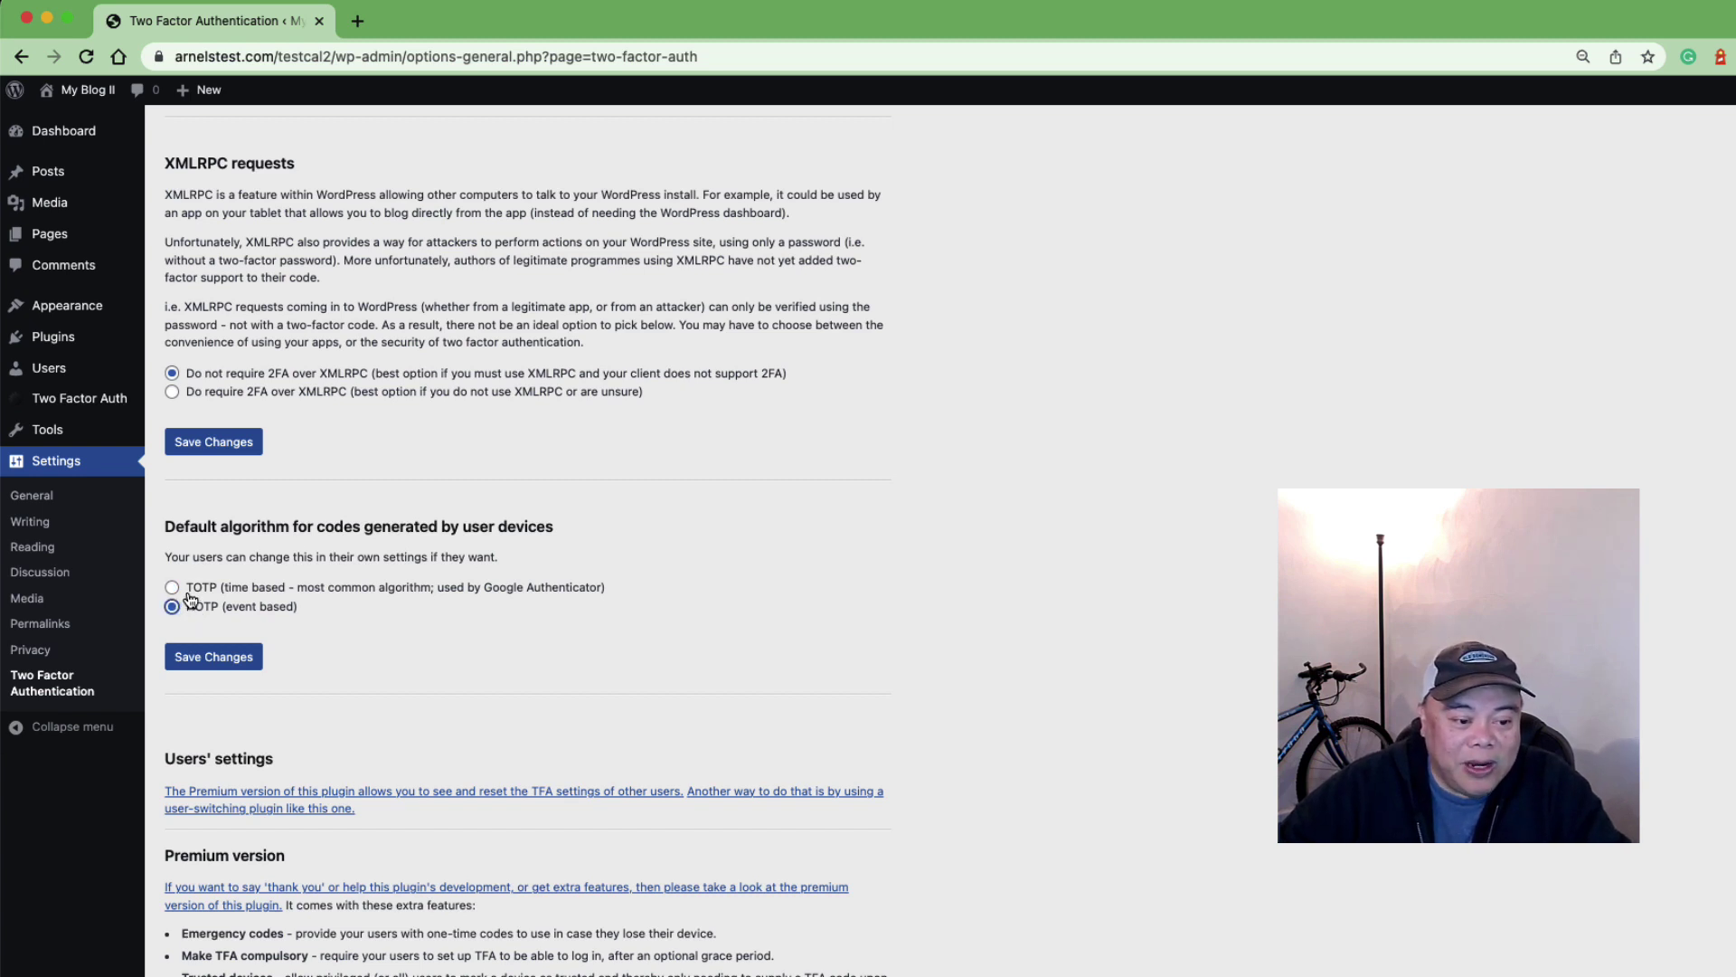
click(192, 593)
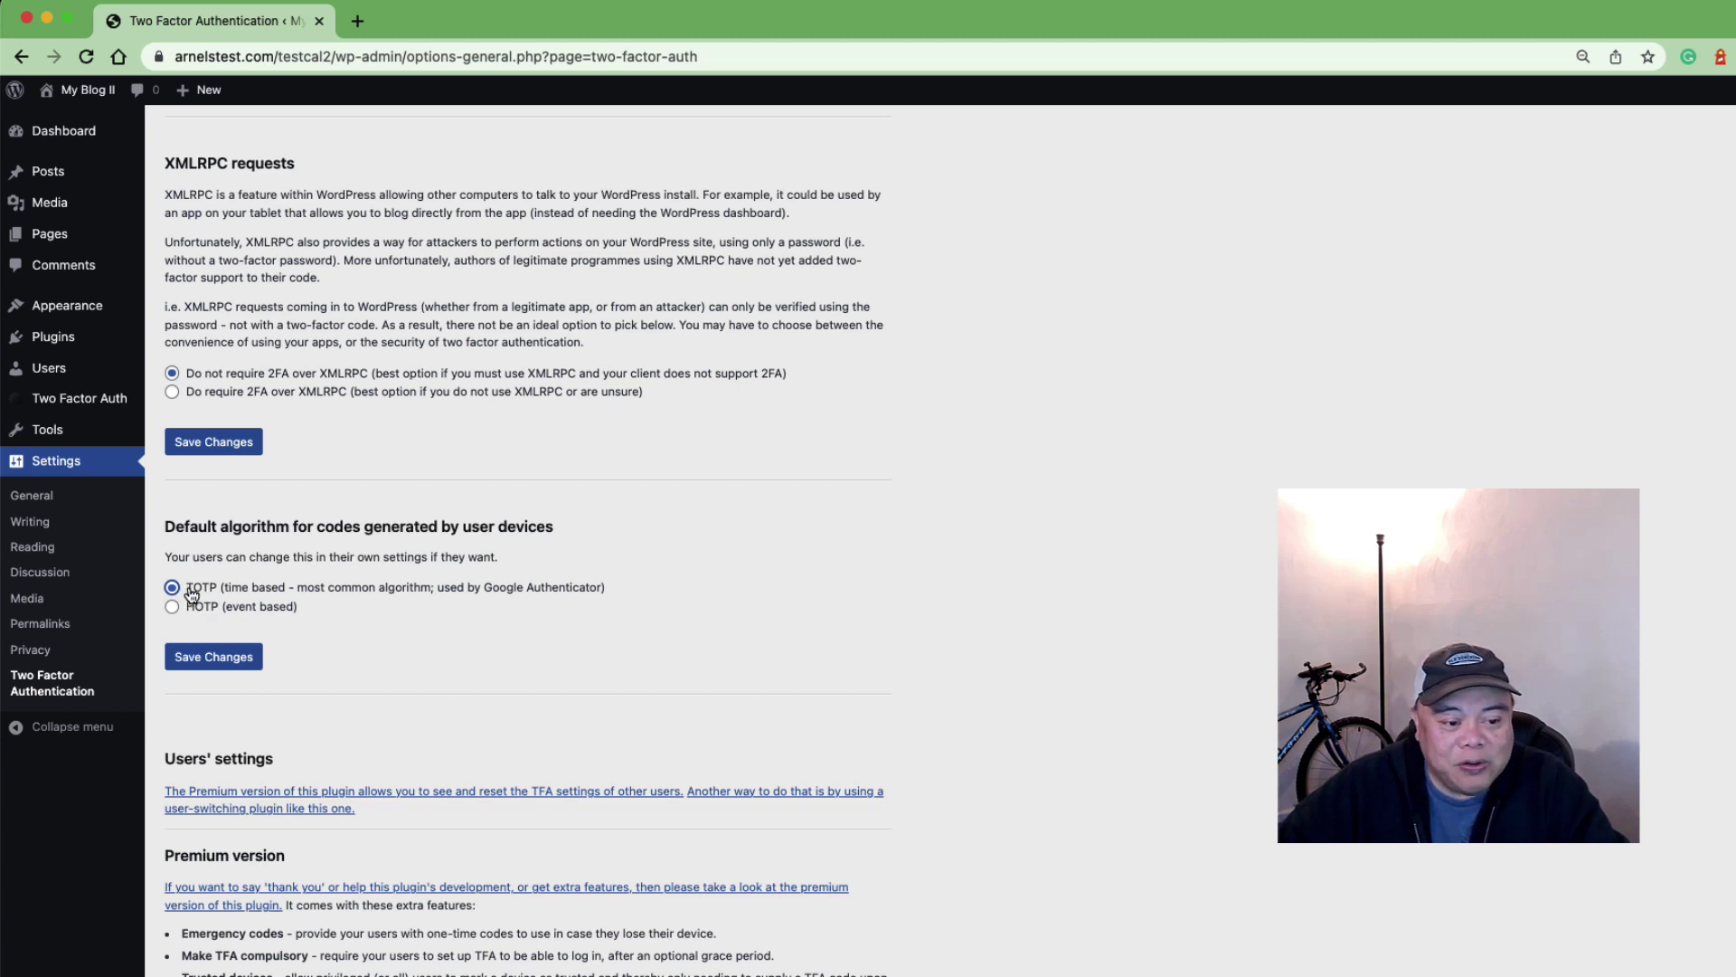
scroll(379, 588, down, 3)
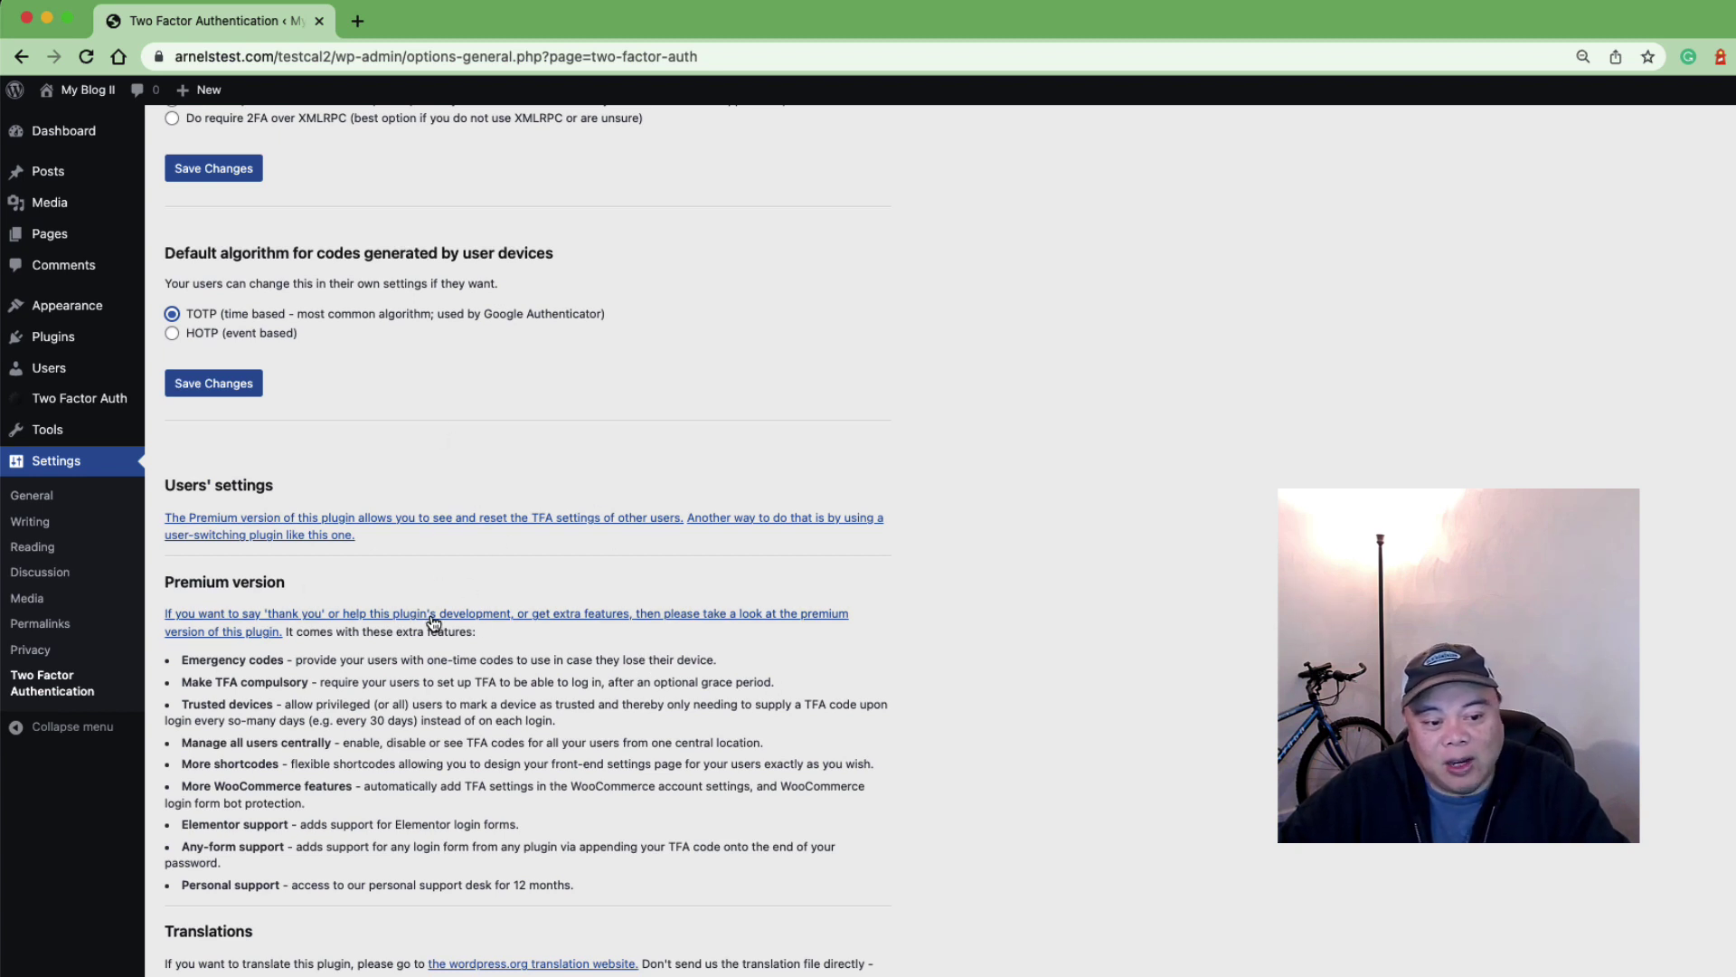
scroll(686, 531, up, 10)
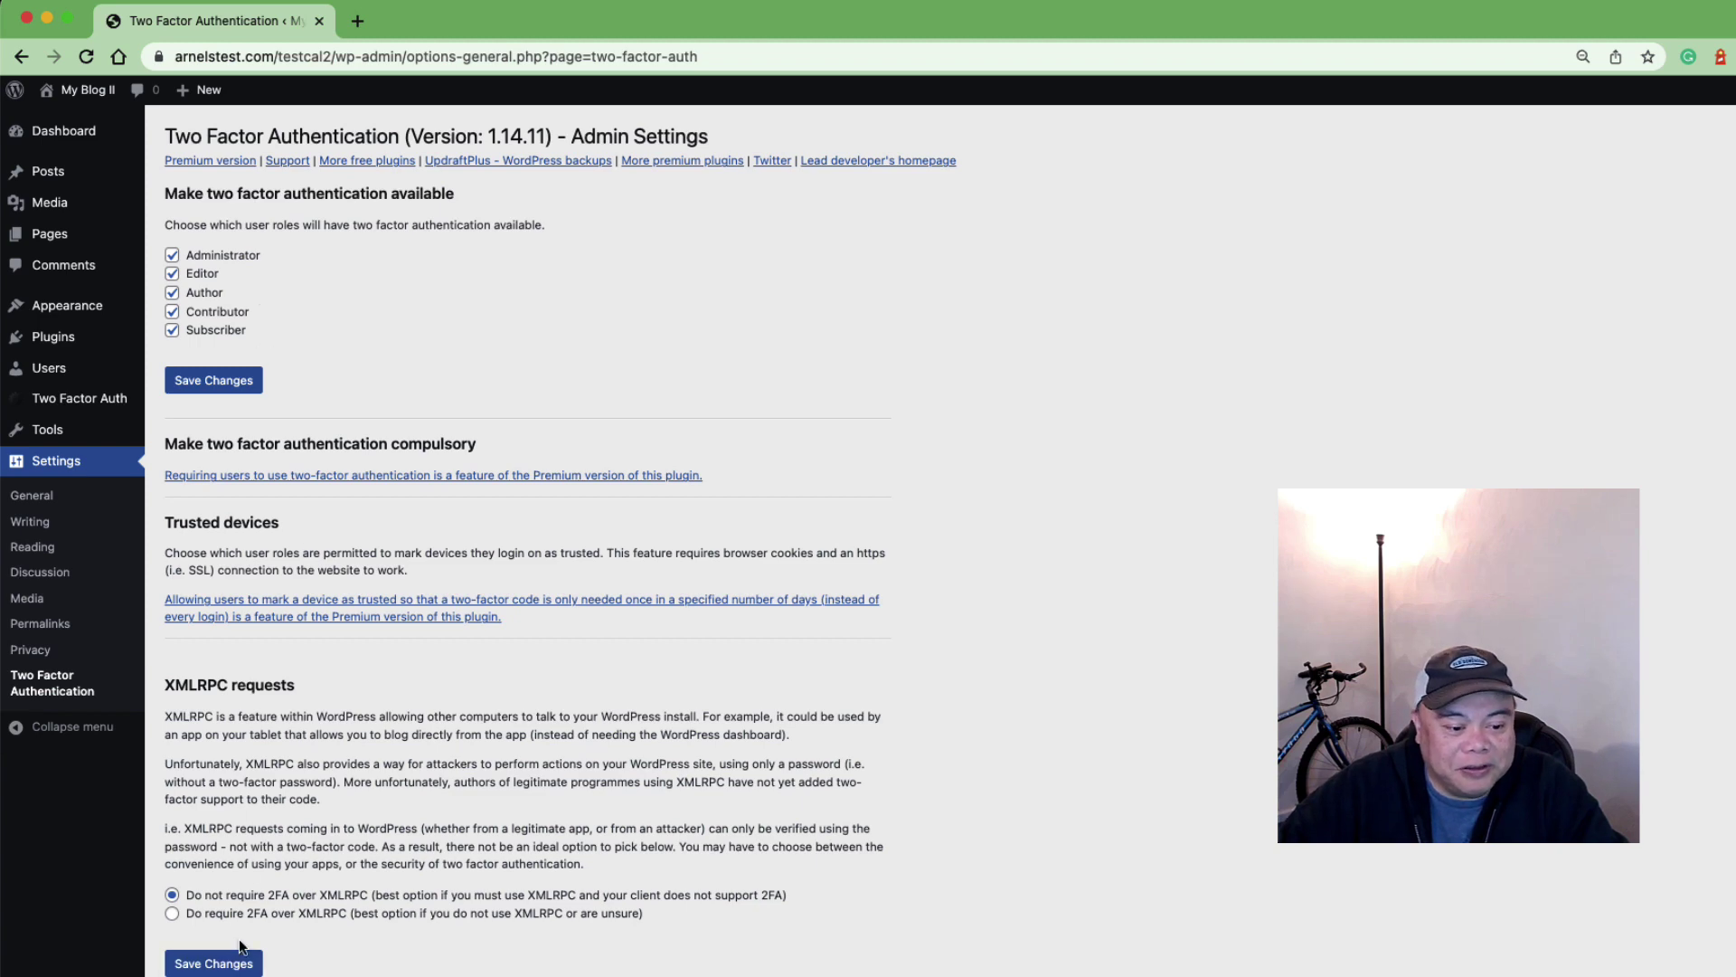
scroll(428, 769, down, 4)
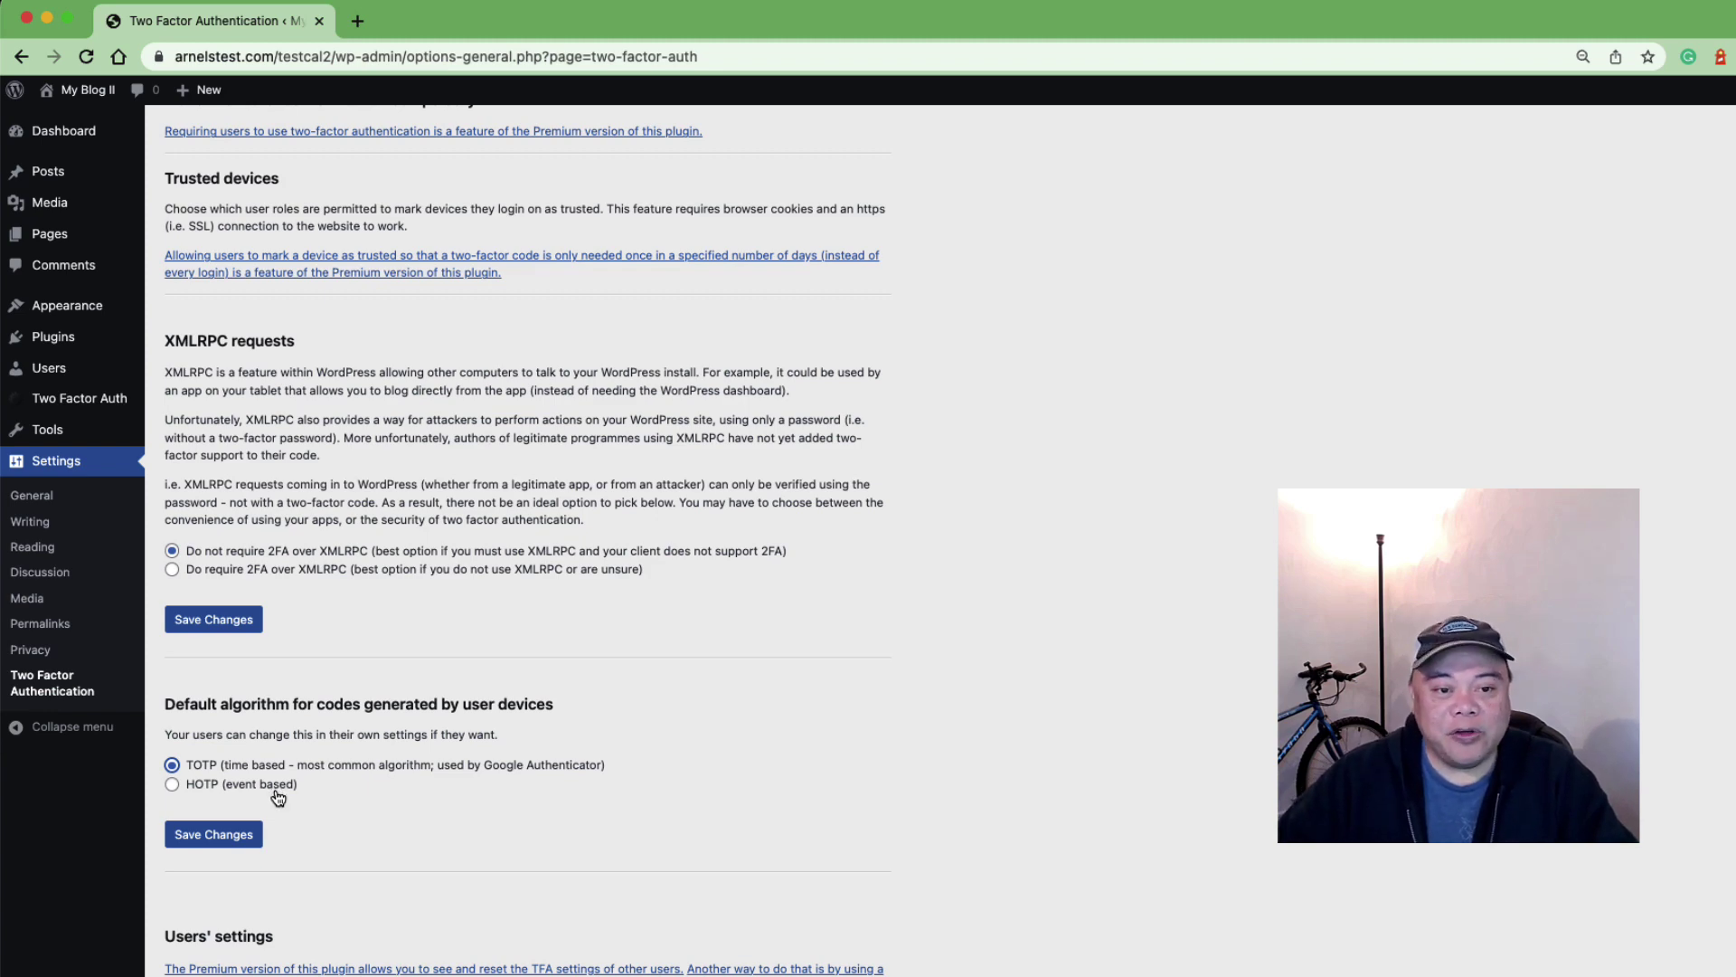
scroll(732, 380, up, 4)
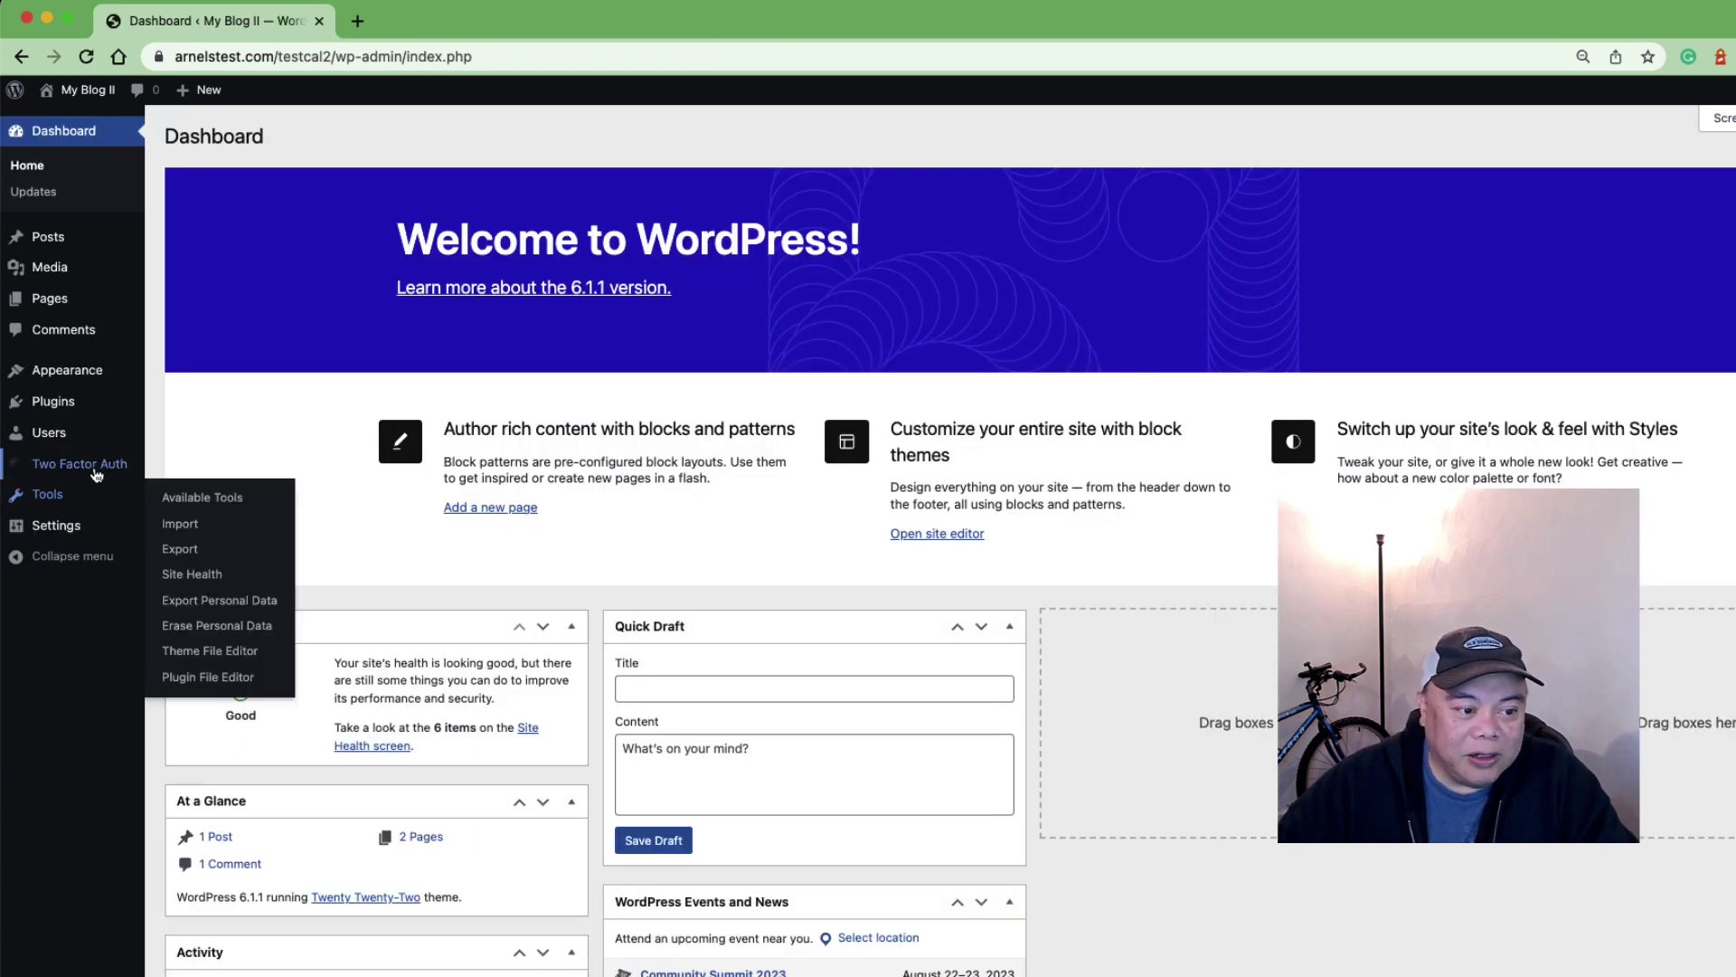
Go to the personal Two Factor Auth settings page from the sidebar.
click(90, 465)
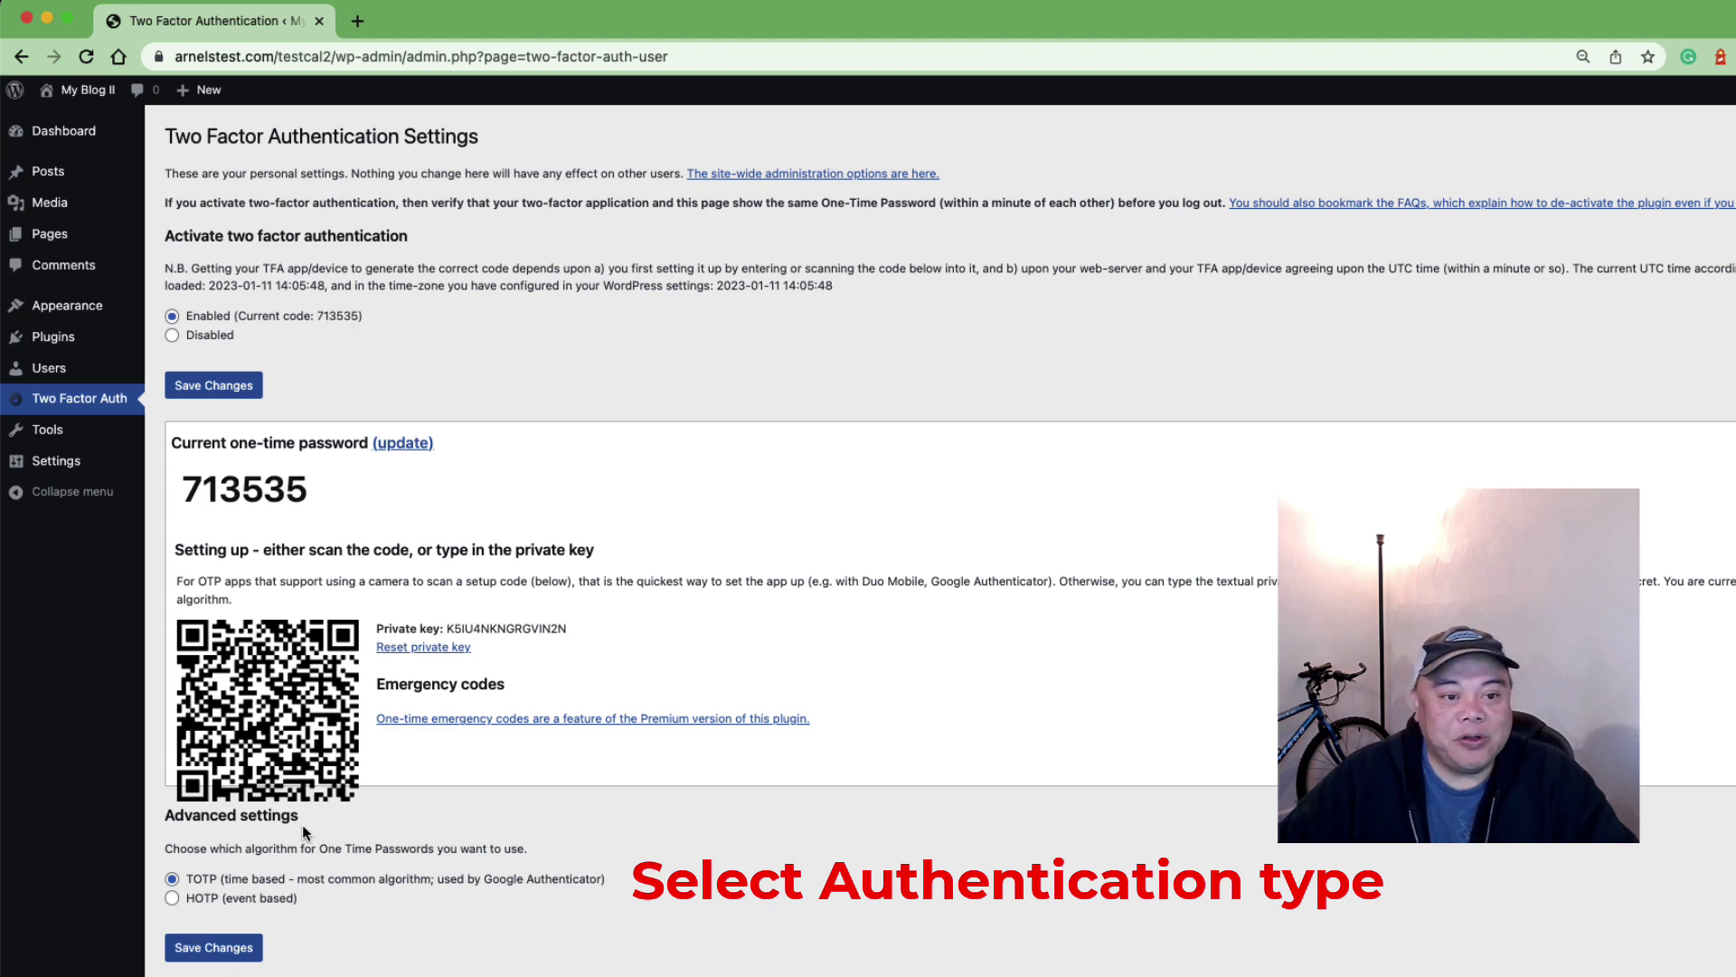
Switch the code algorithm to event-based HOTP, then back to time-based TOTP.
click(192, 900)
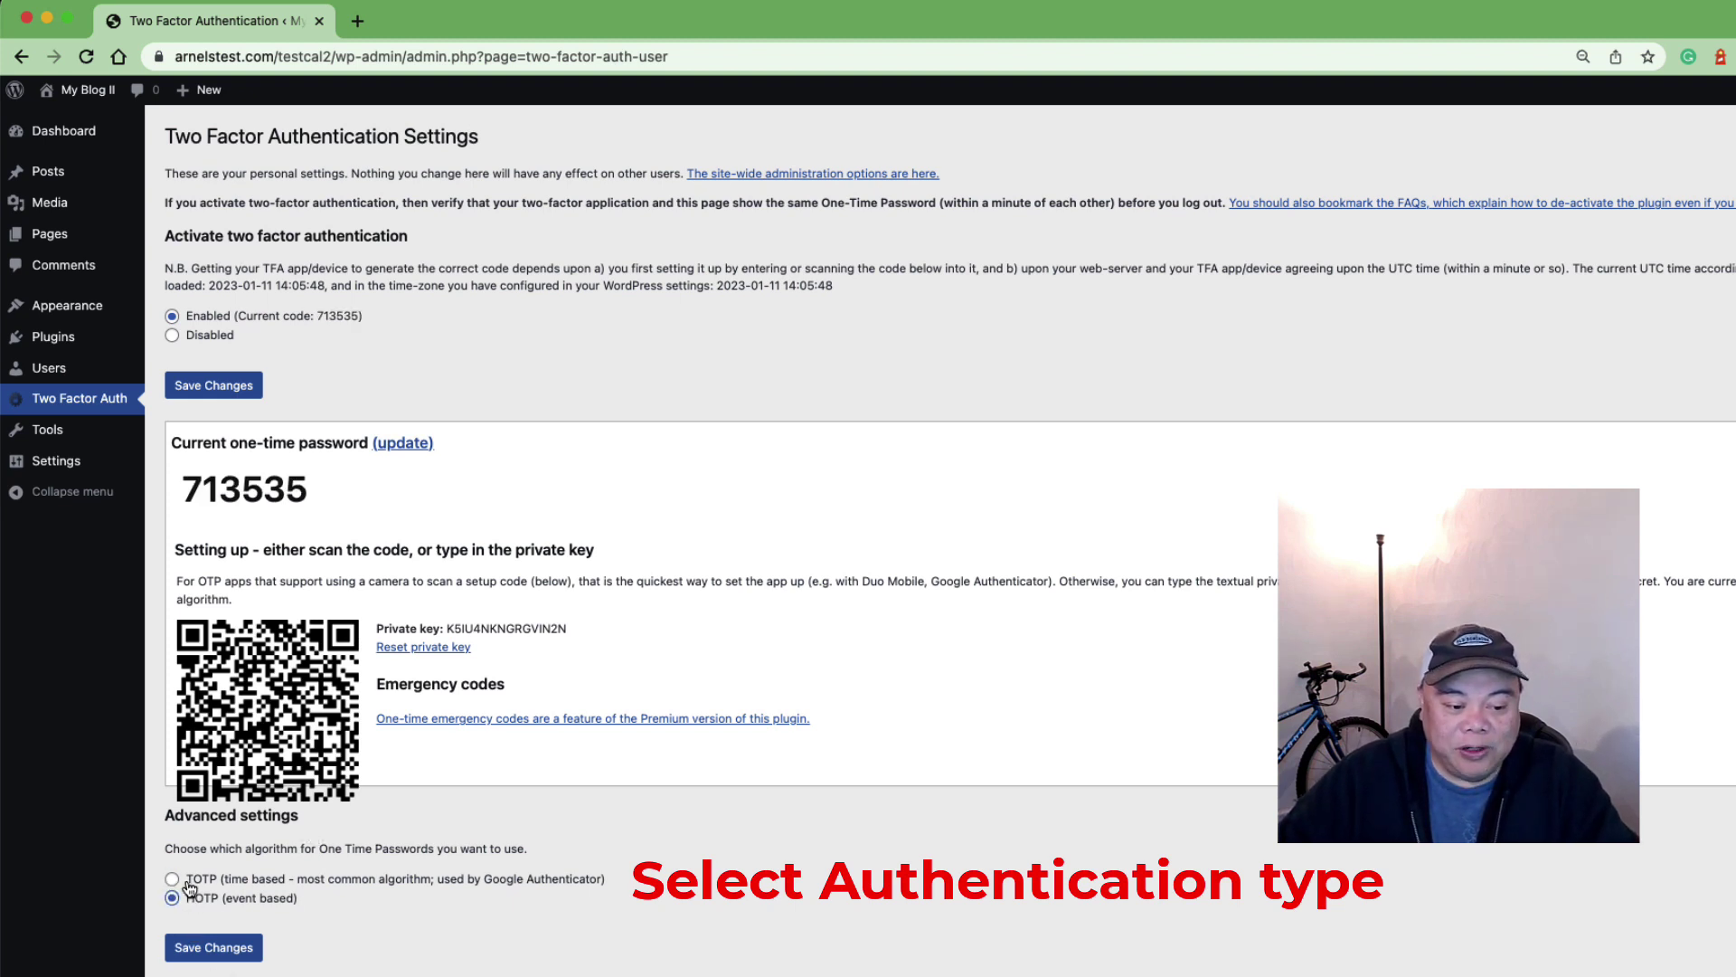
click(173, 879)
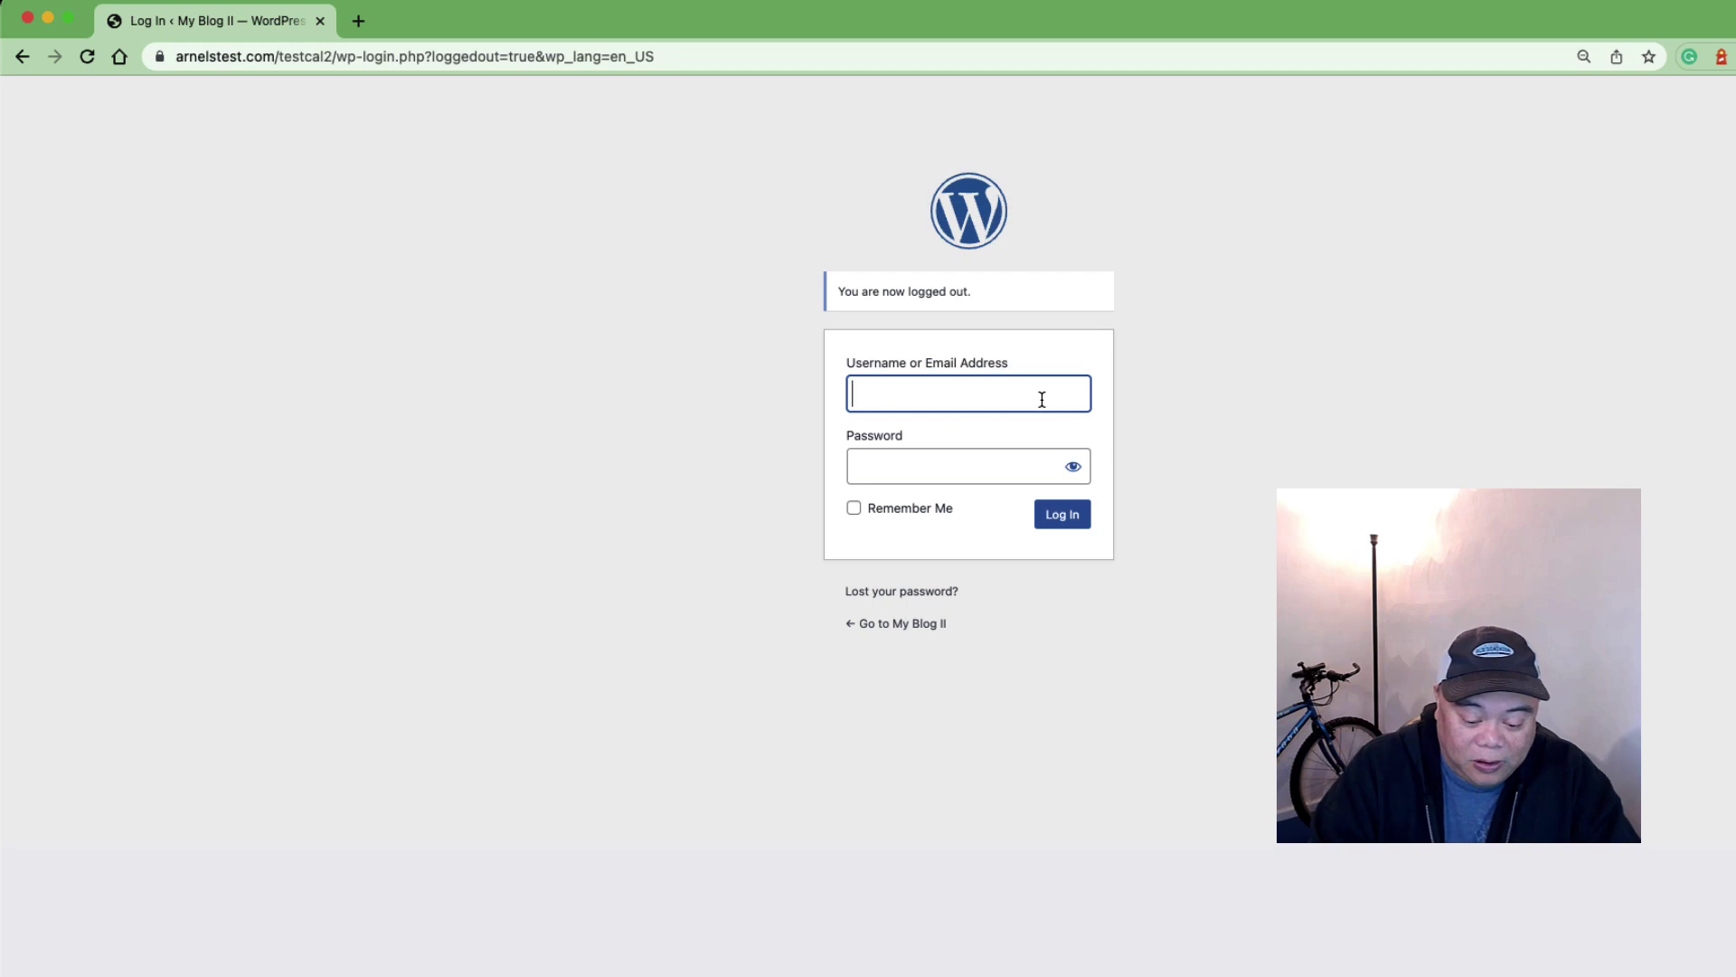
Sign in with the subscriber's username and password, then open their Two Factor Auth settings.
text(1)
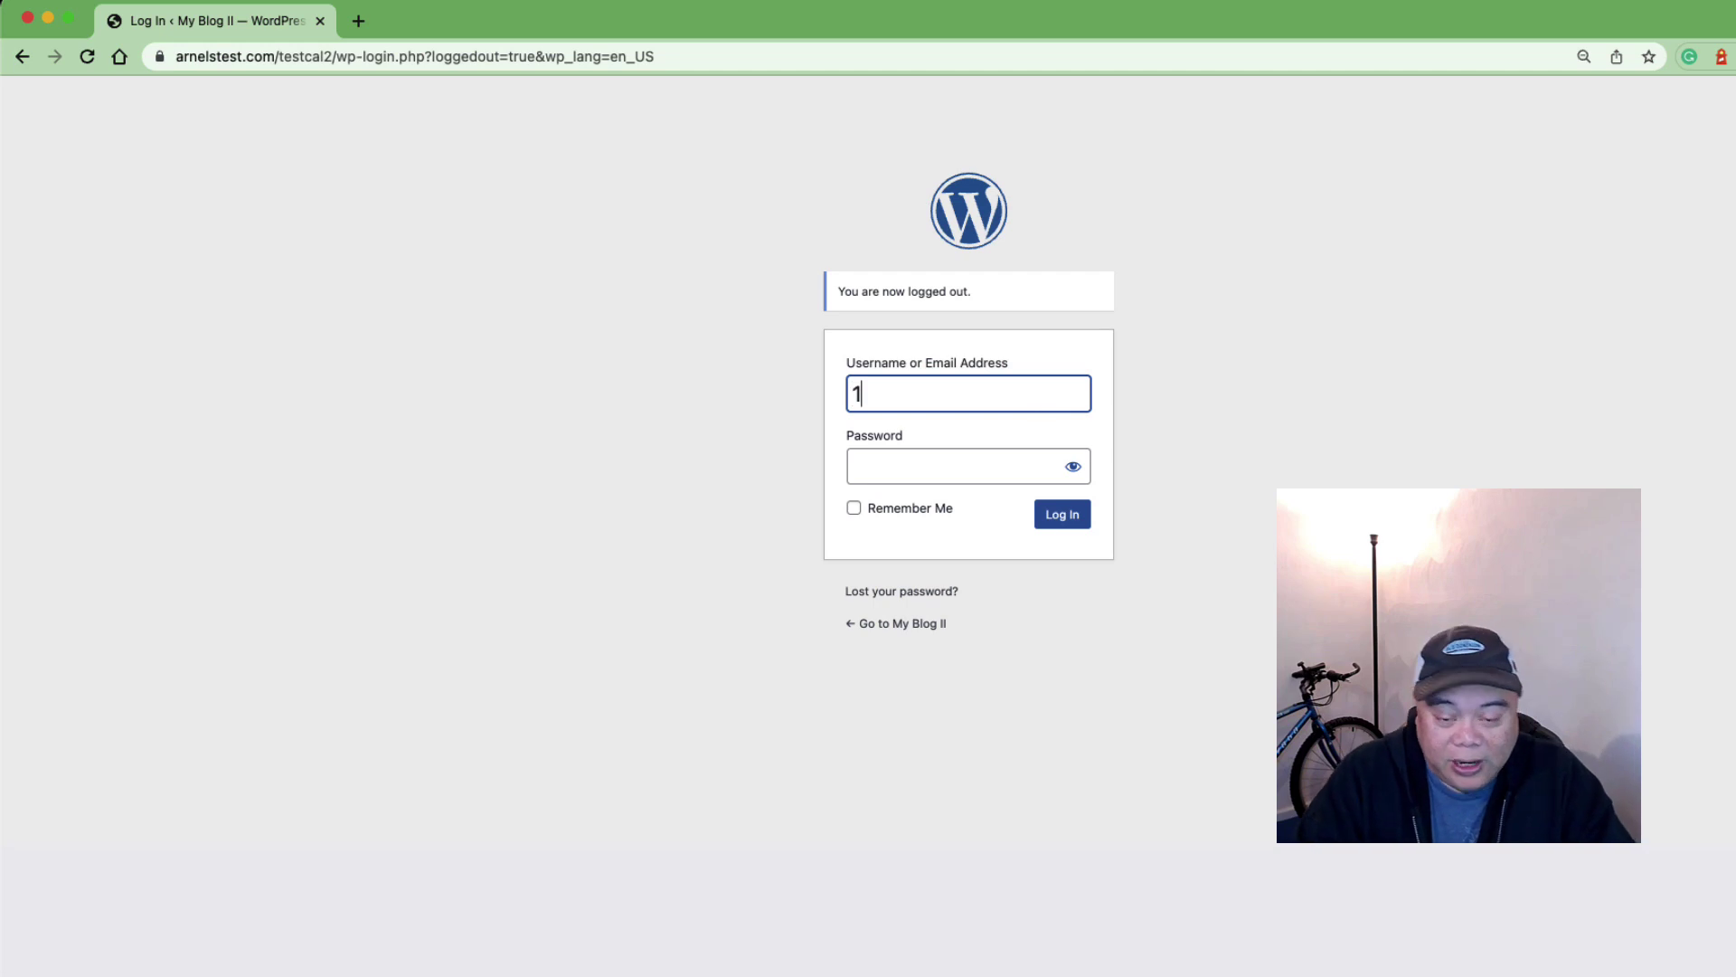
text(111)
key(Tab)
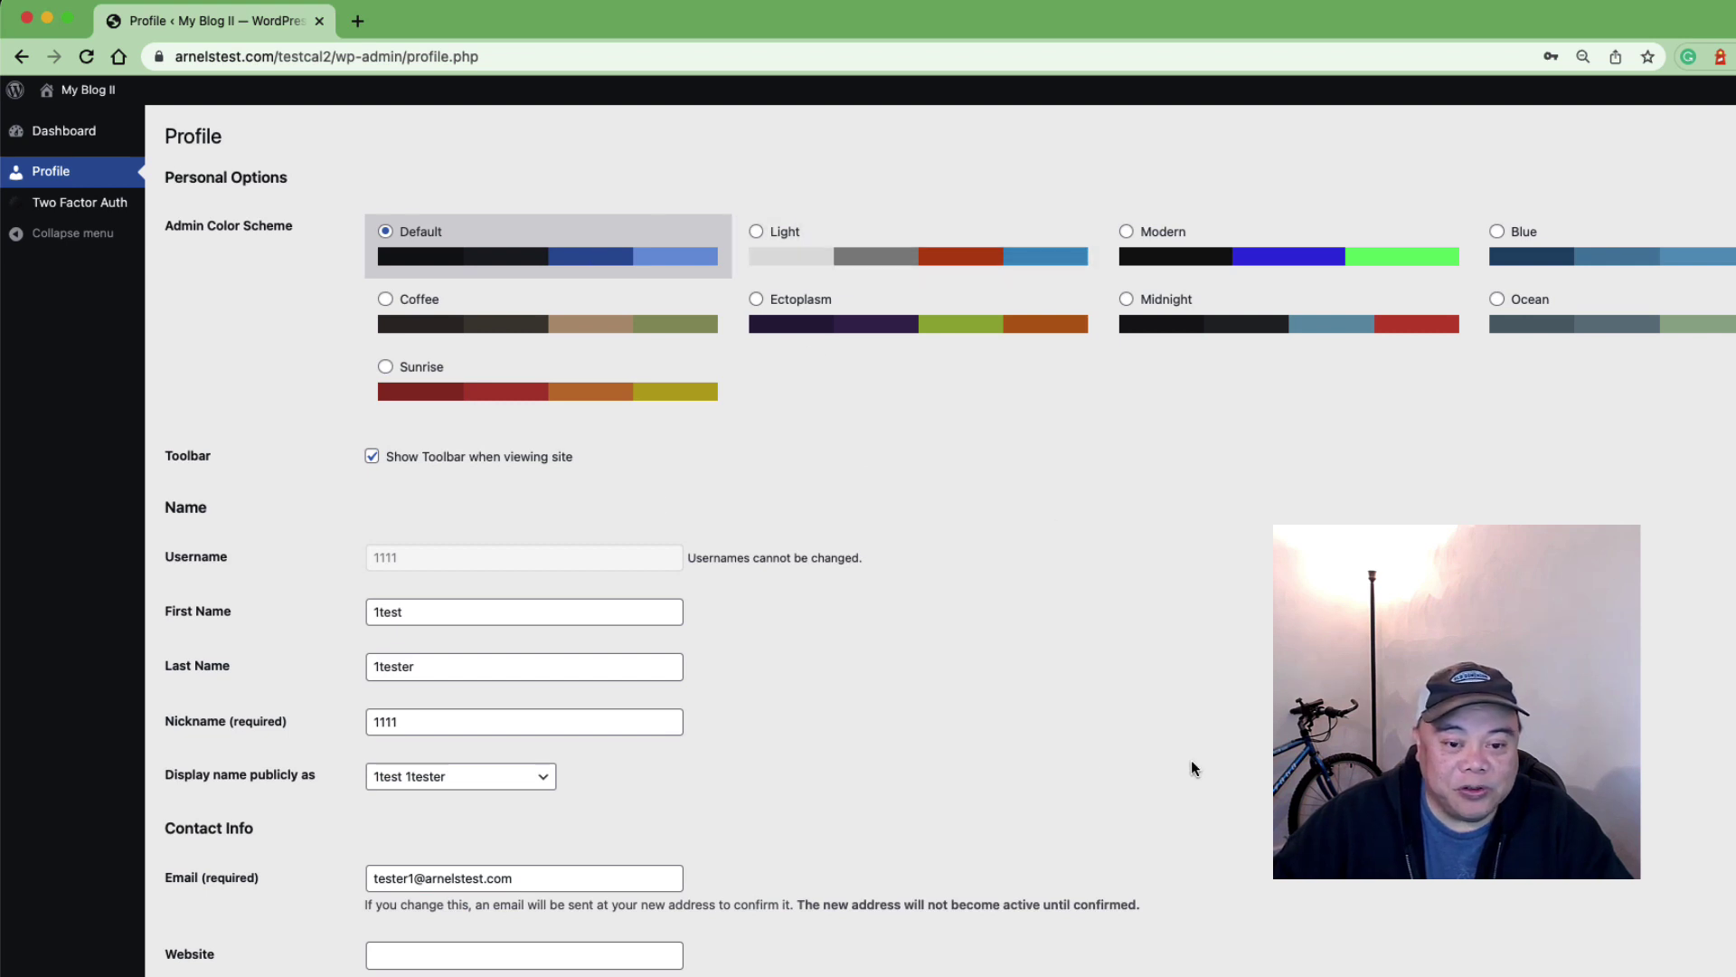
click(73, 206)
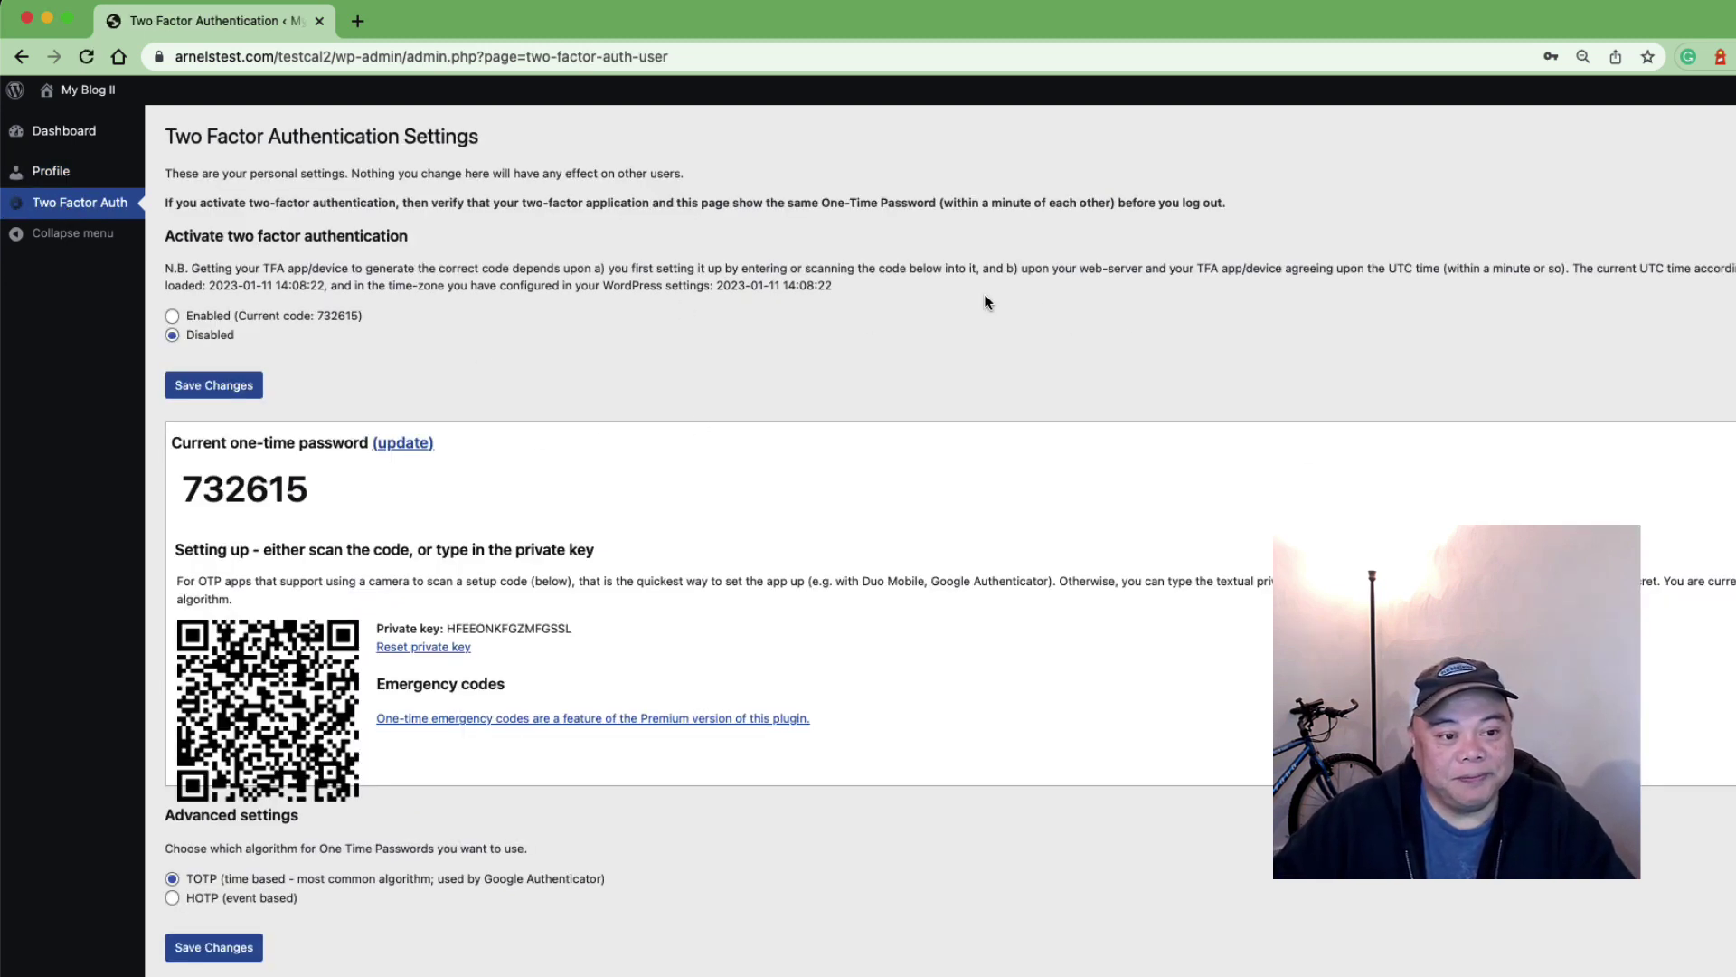
Set two-factor authentication to Enabled for the subscriber account and save the setting.
click(194, 317)
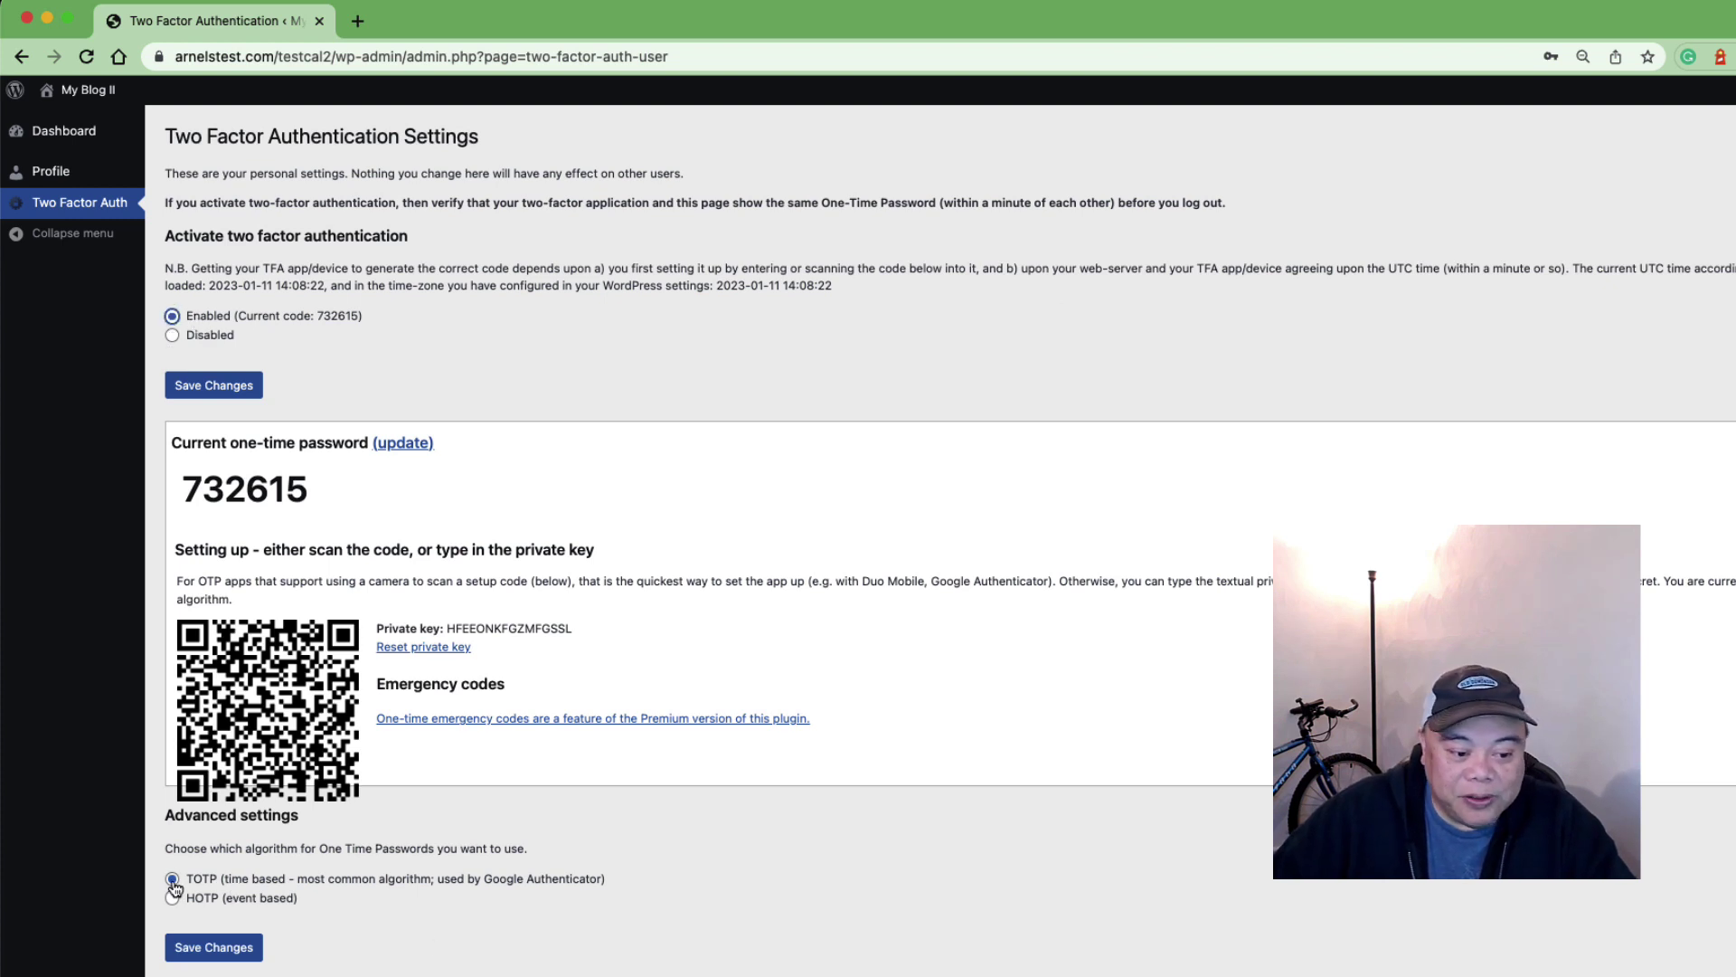
click(230, 391)
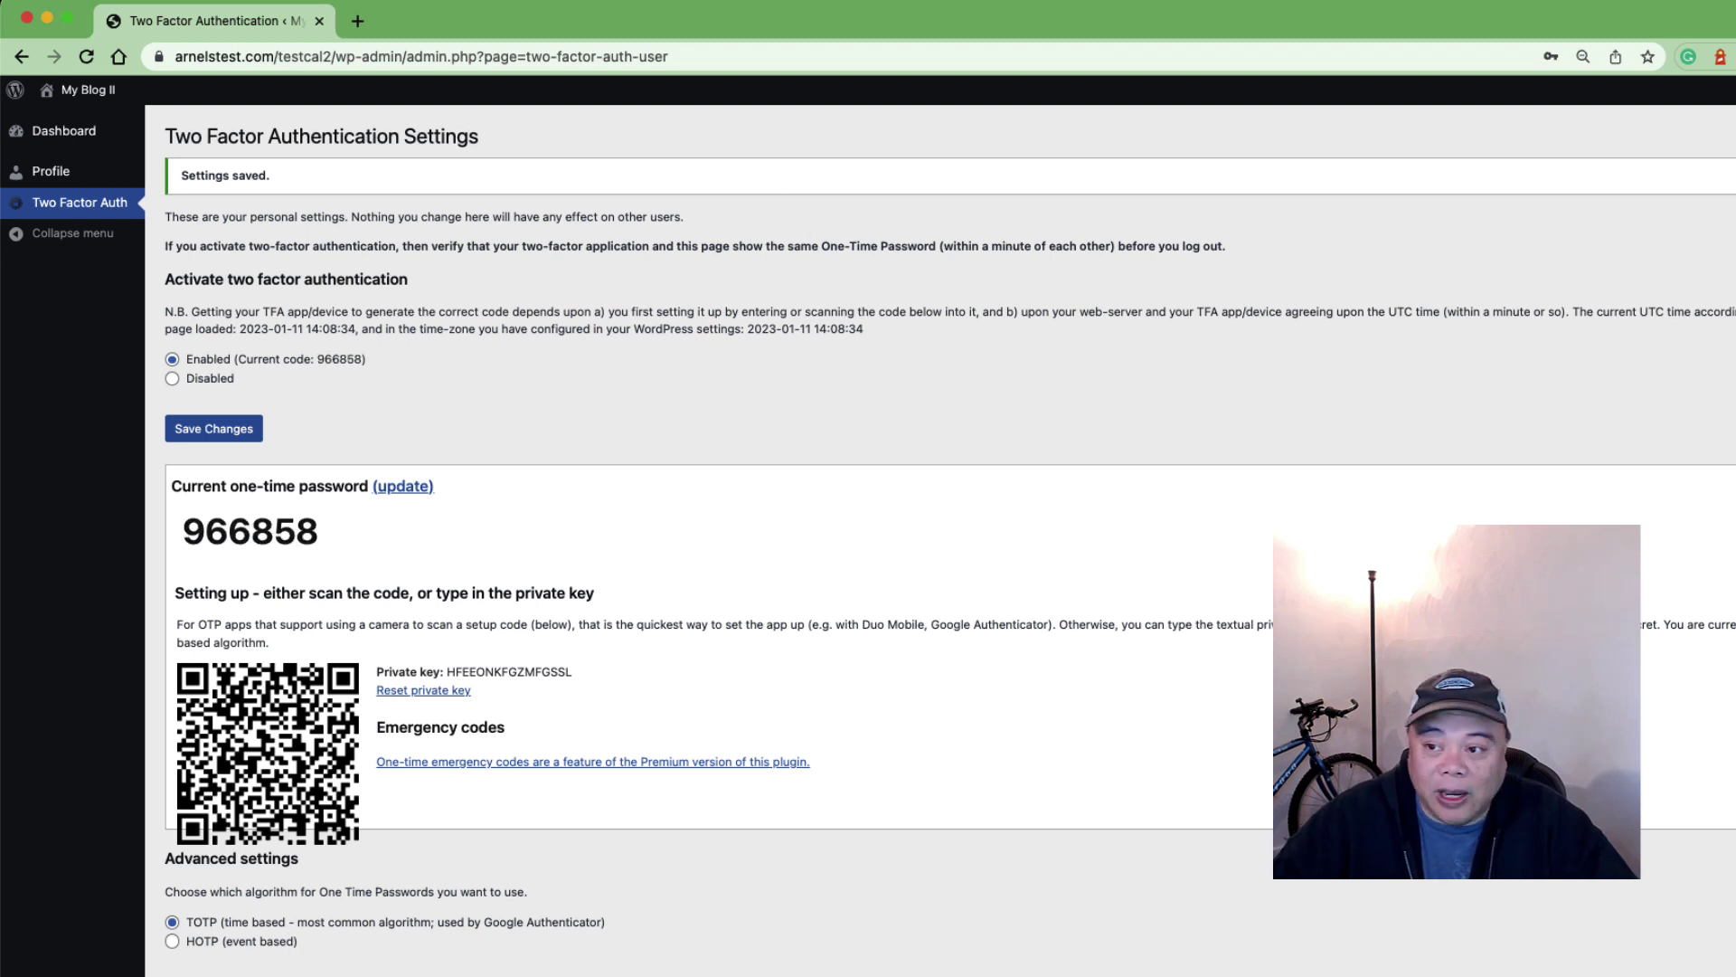
Log out, sign back in as the subscriber, and submit the authenticator's one-time password.
key(super+r)
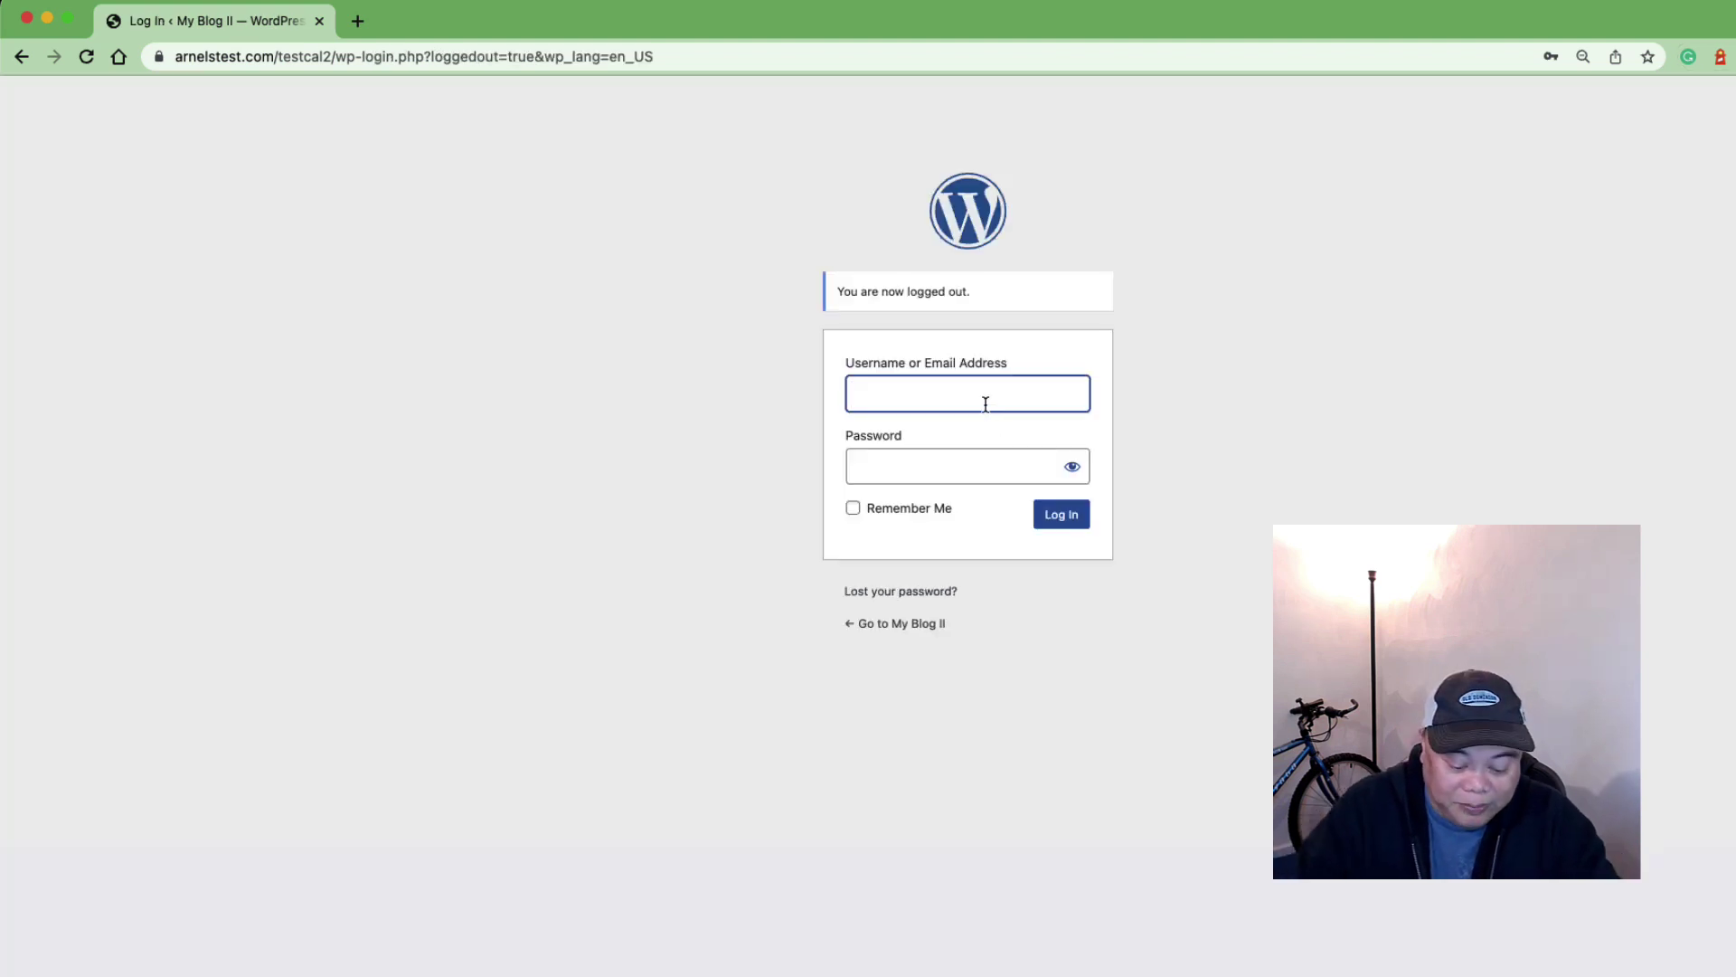
key(Tab)
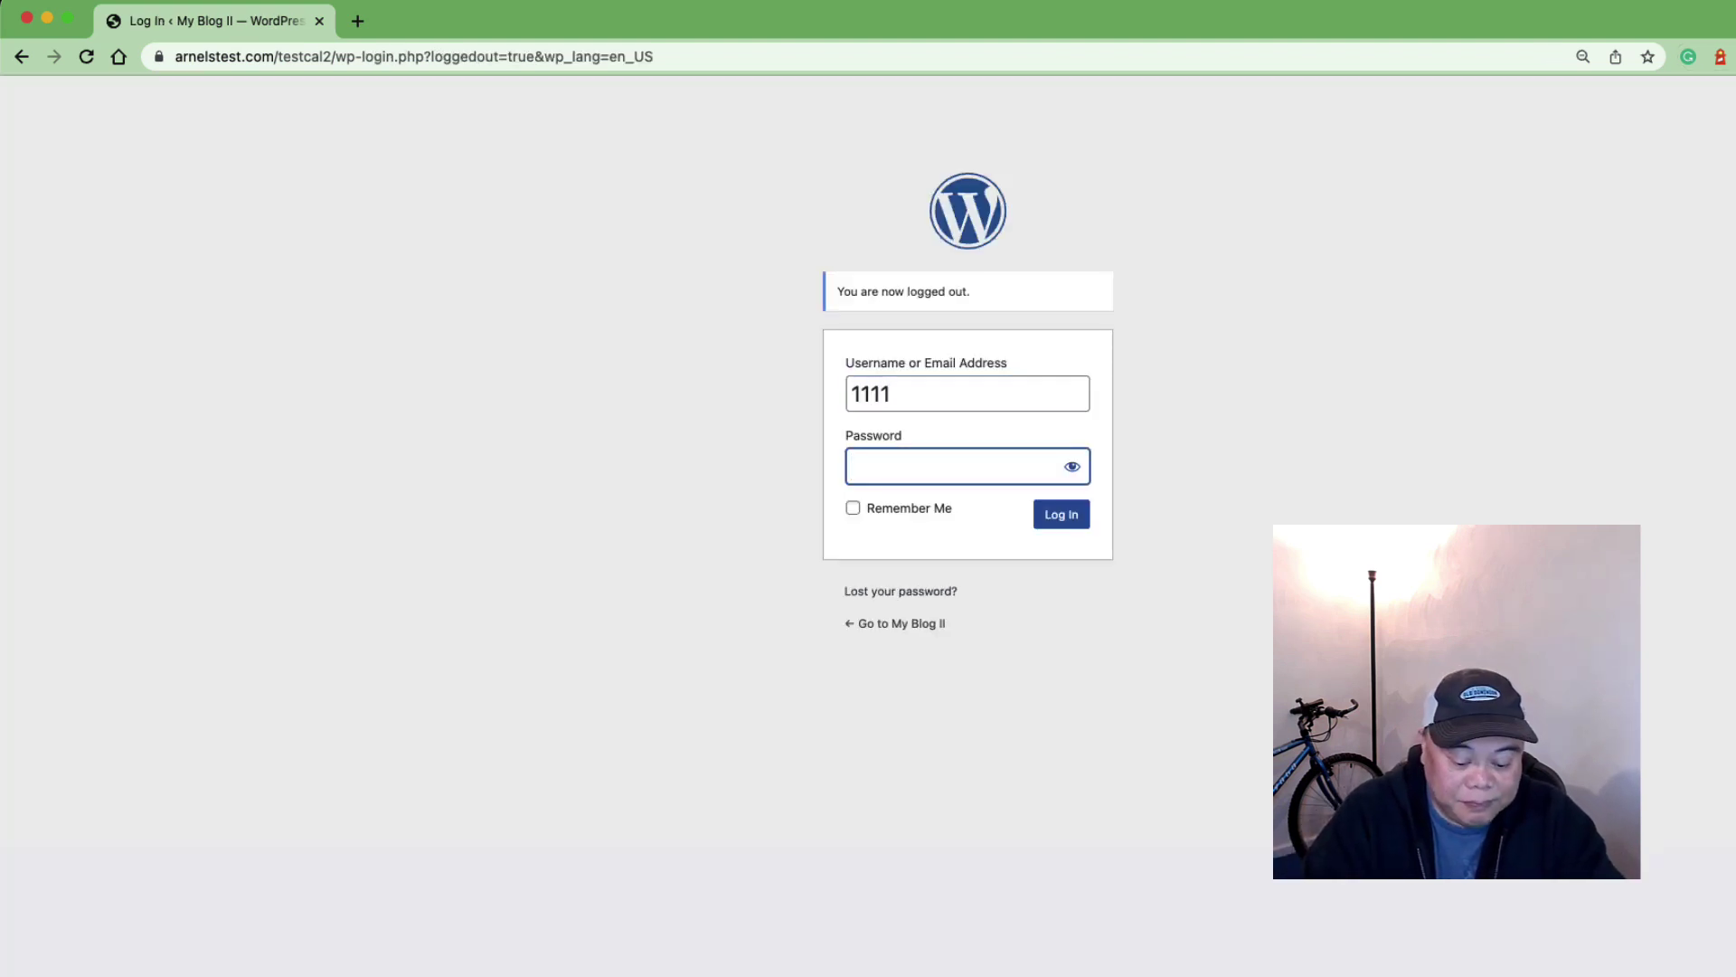
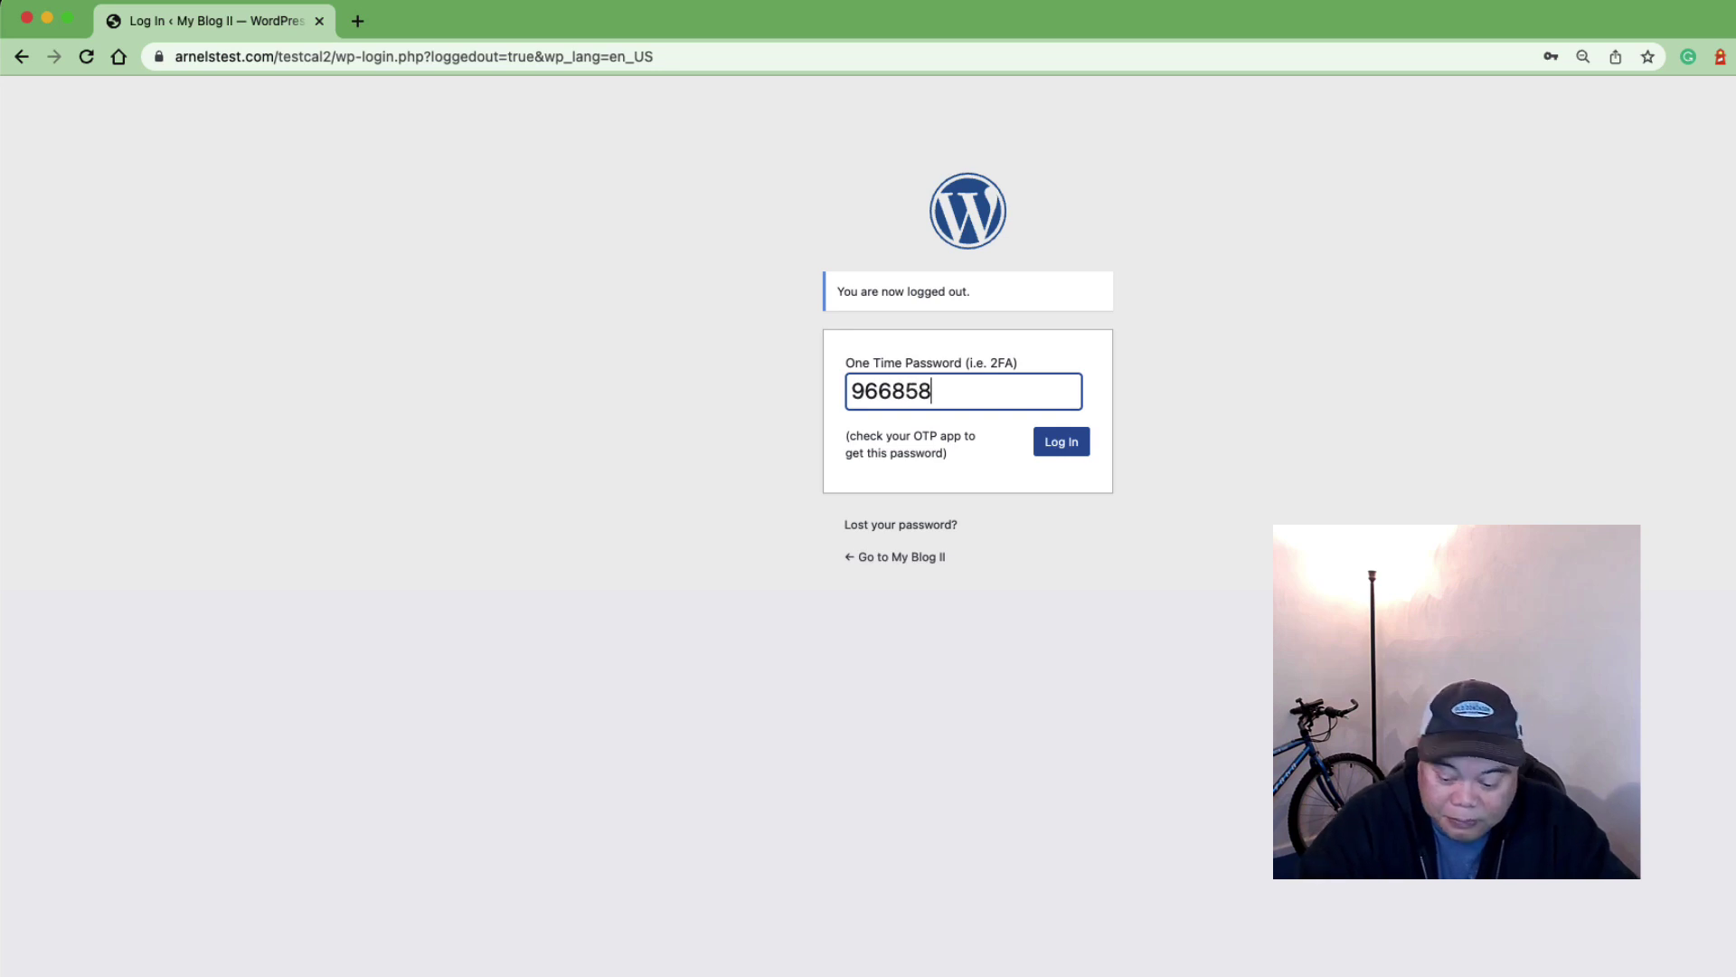
key(Return)
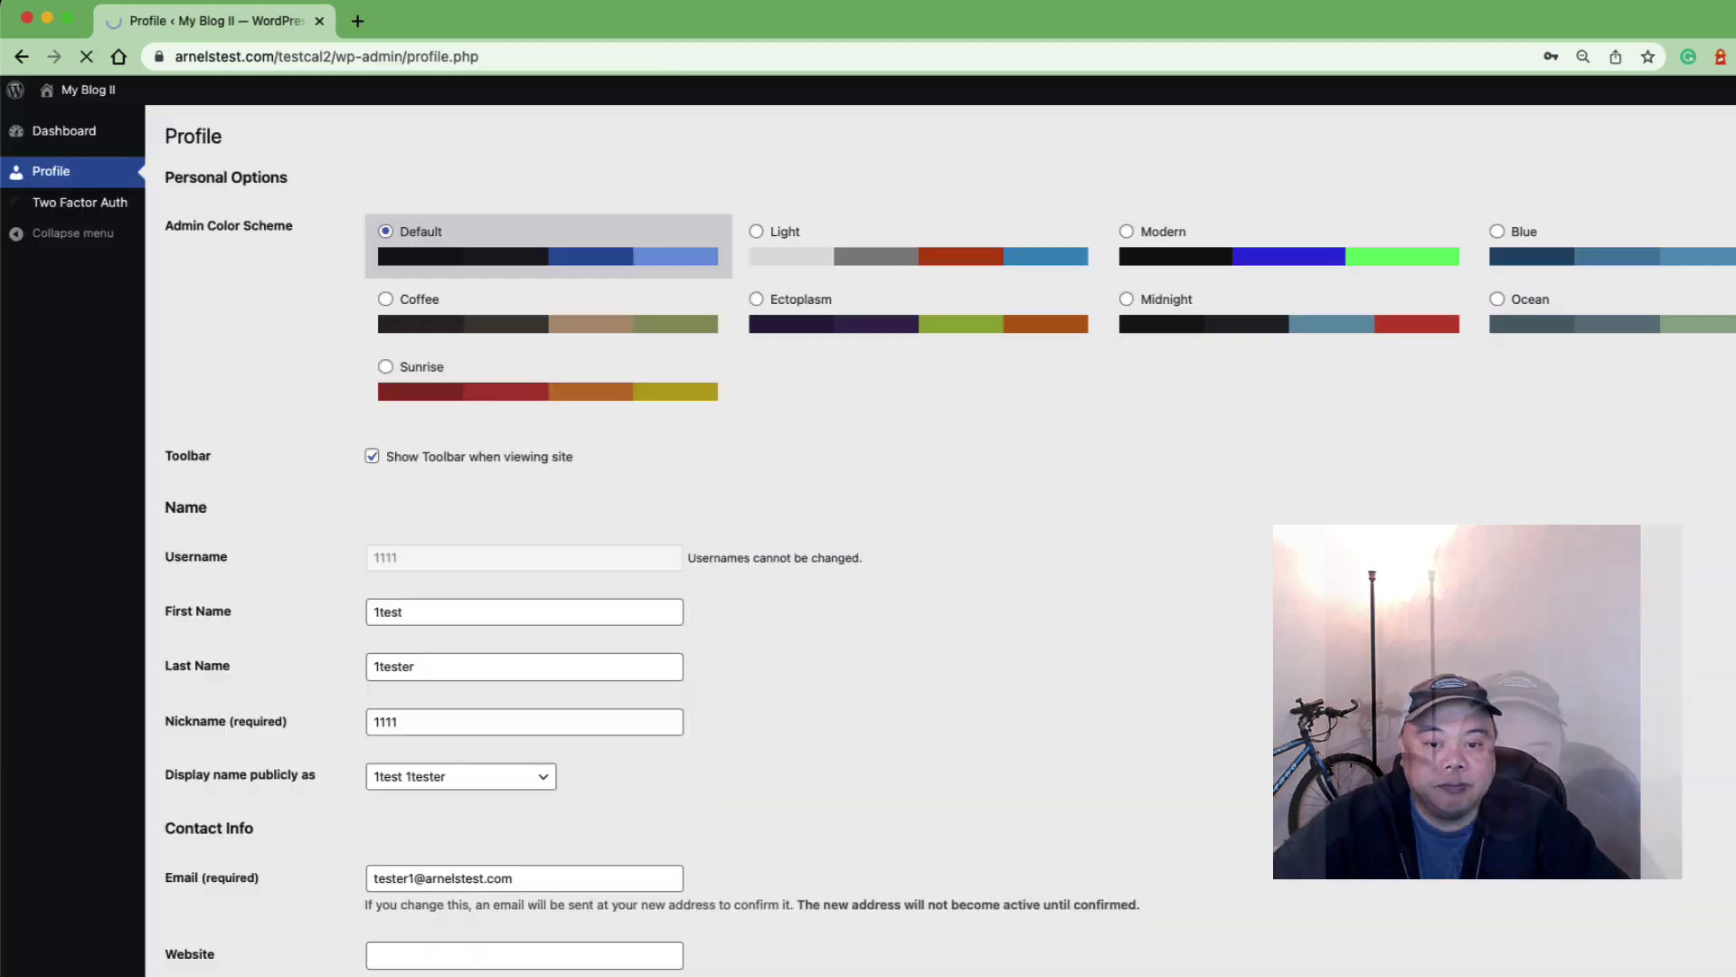